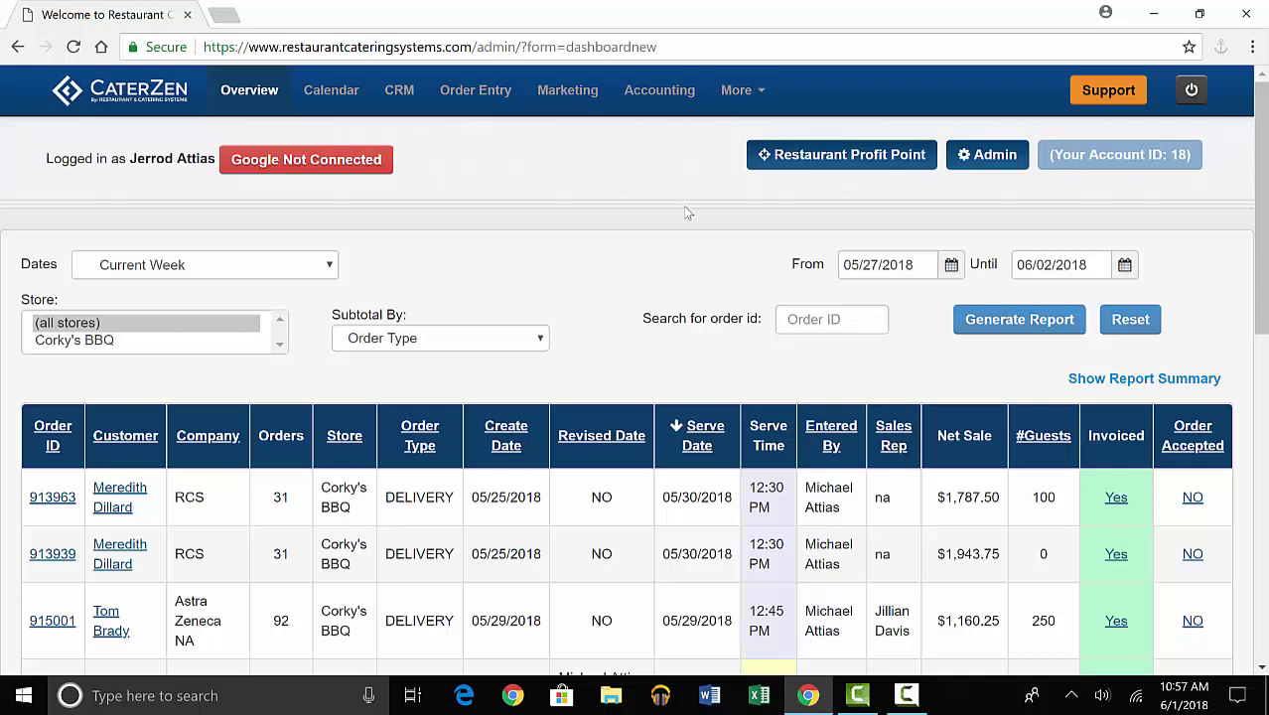
- Open the Kitchen and Production Report settings in the admin area and expand Build A Kitchen A Production Report
click(970, 148)
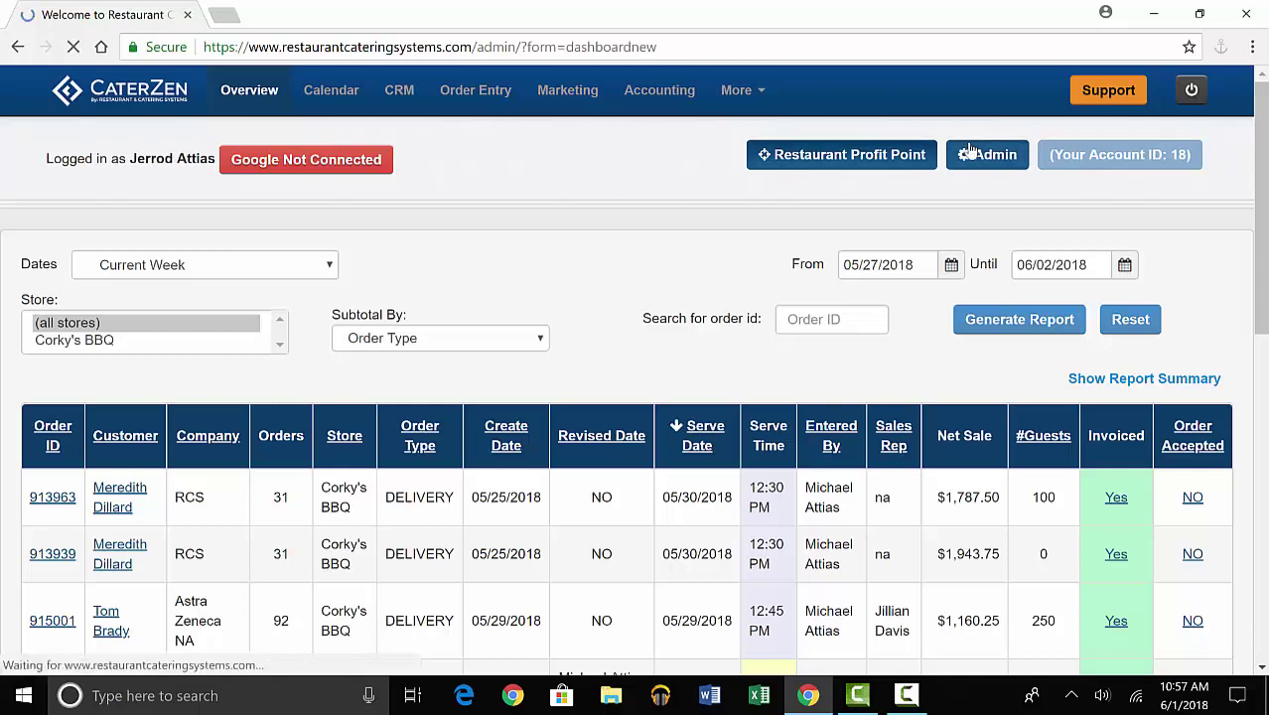
scroll(835, 237, down, 5)
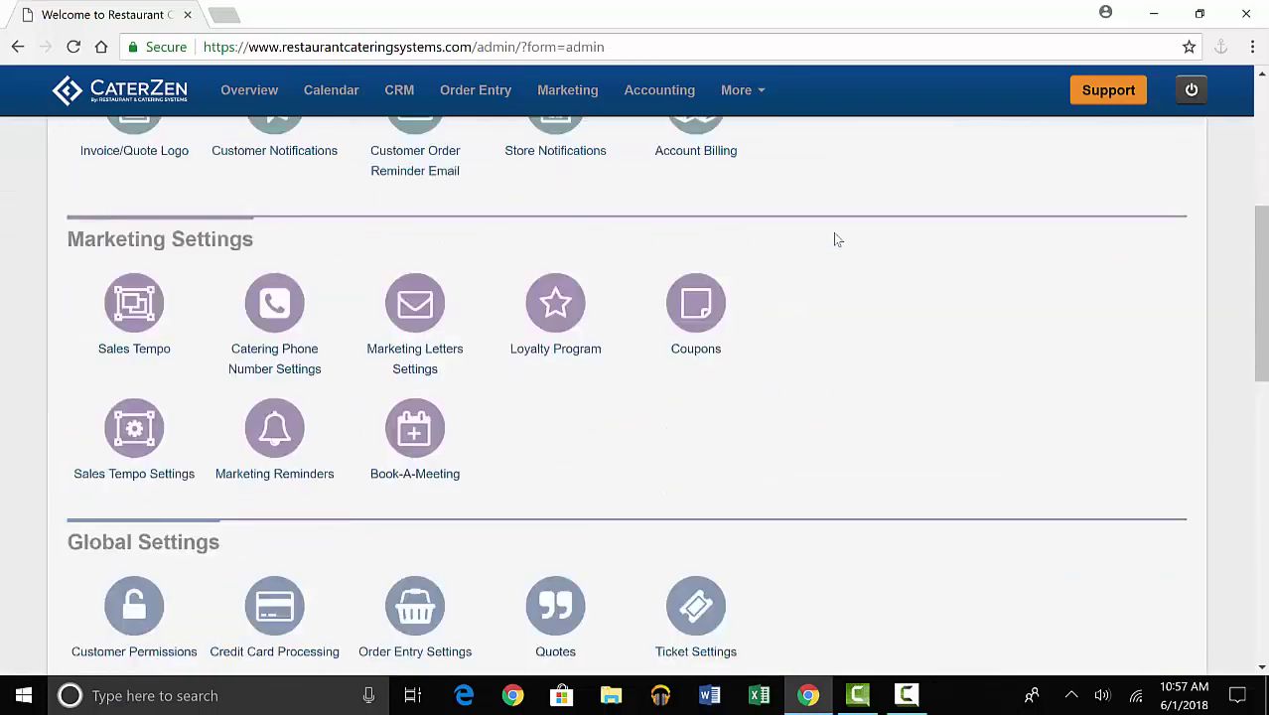
scroll(833, 232, down, 10)
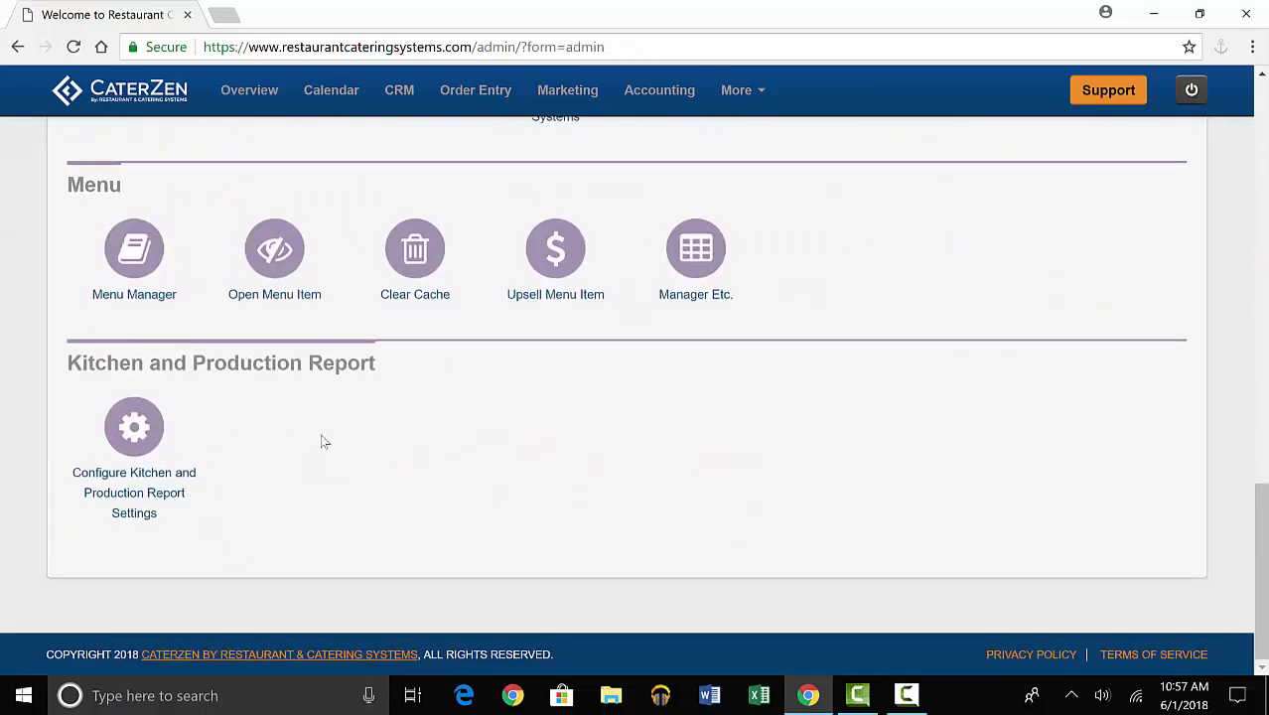
click(138, 450)
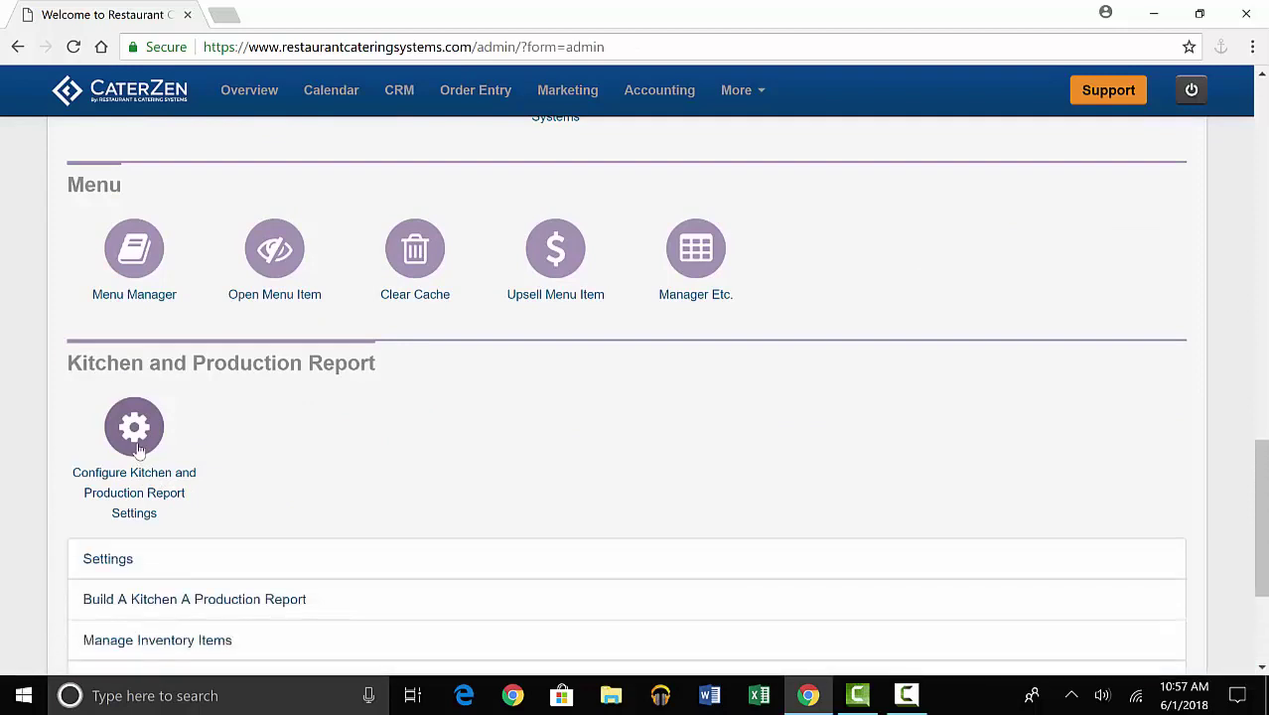
scroll(290, 460, down, 1)
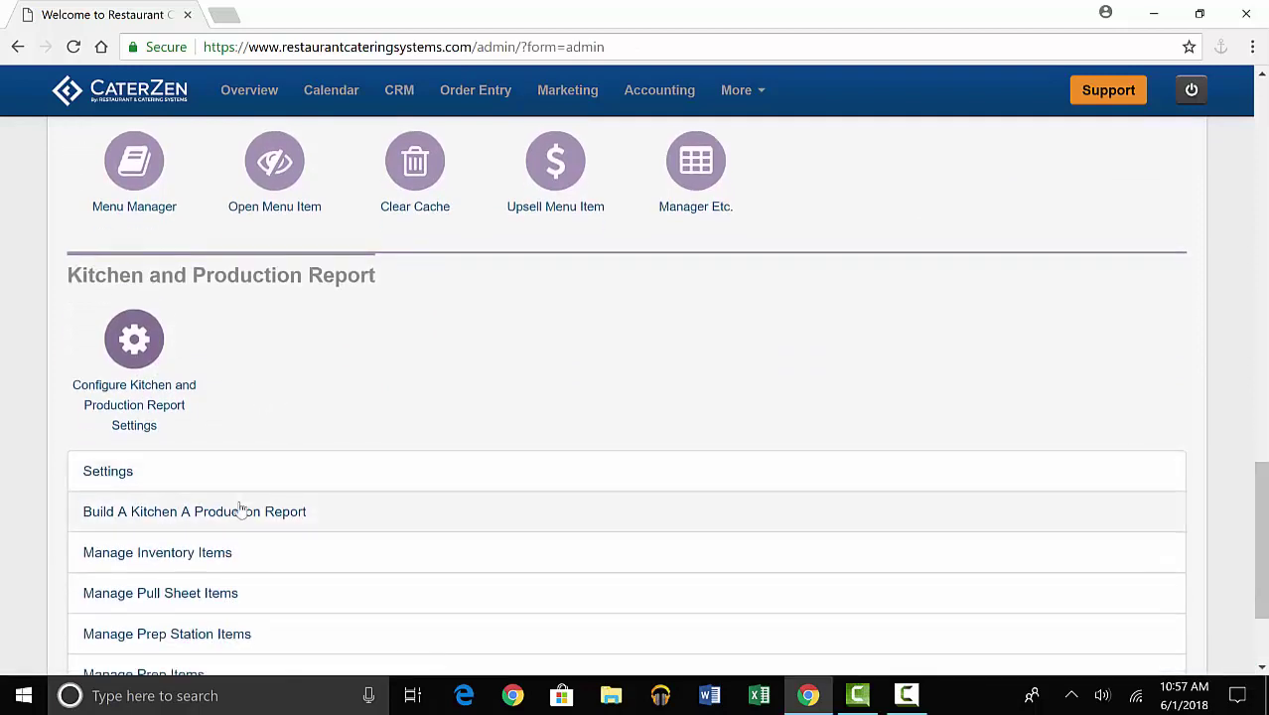
click(236, 512)
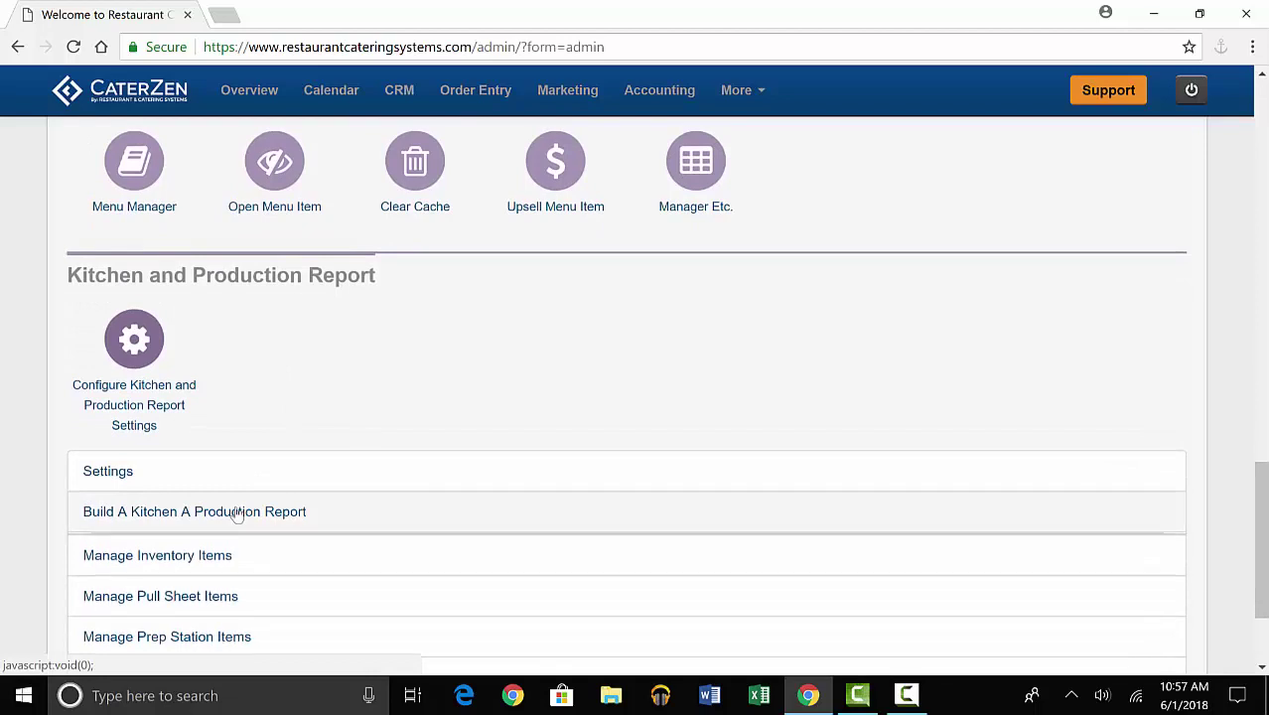
scroll(237, 512, down, 2)
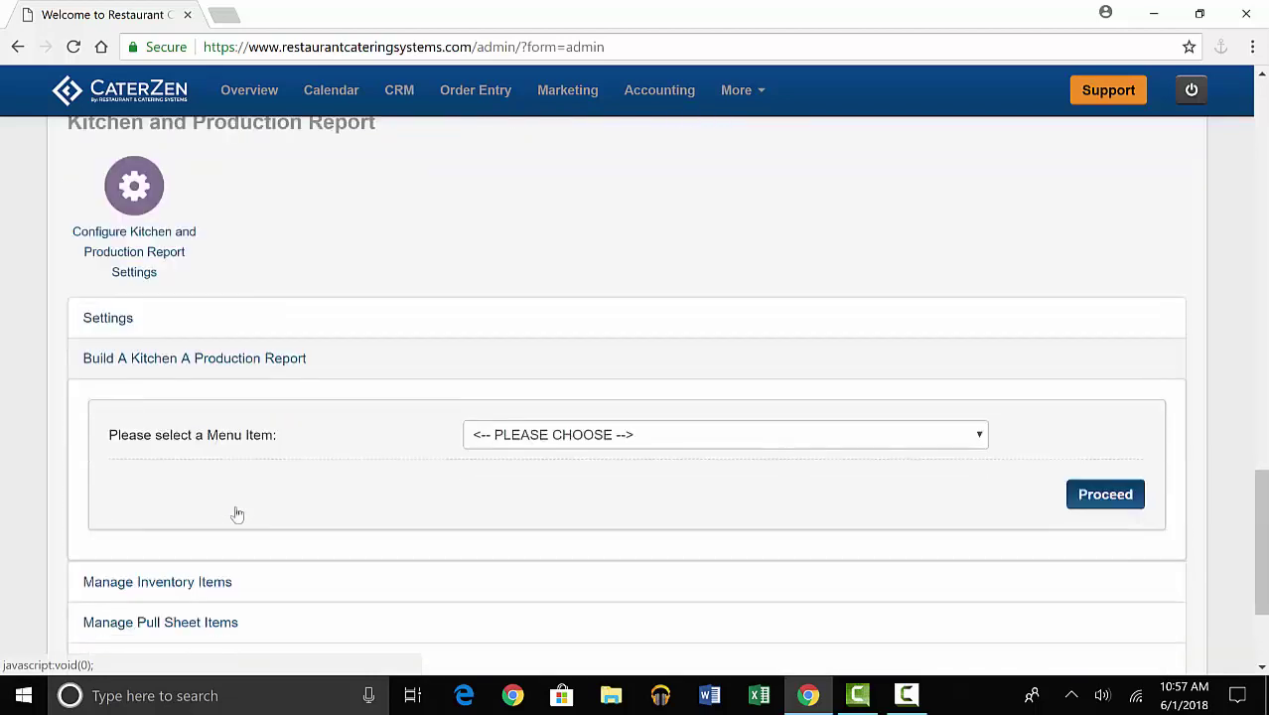
- Choose Super Deluxe Party Pack as the menu item and proceed to its production report formulas
click(567, 421)
text(su)
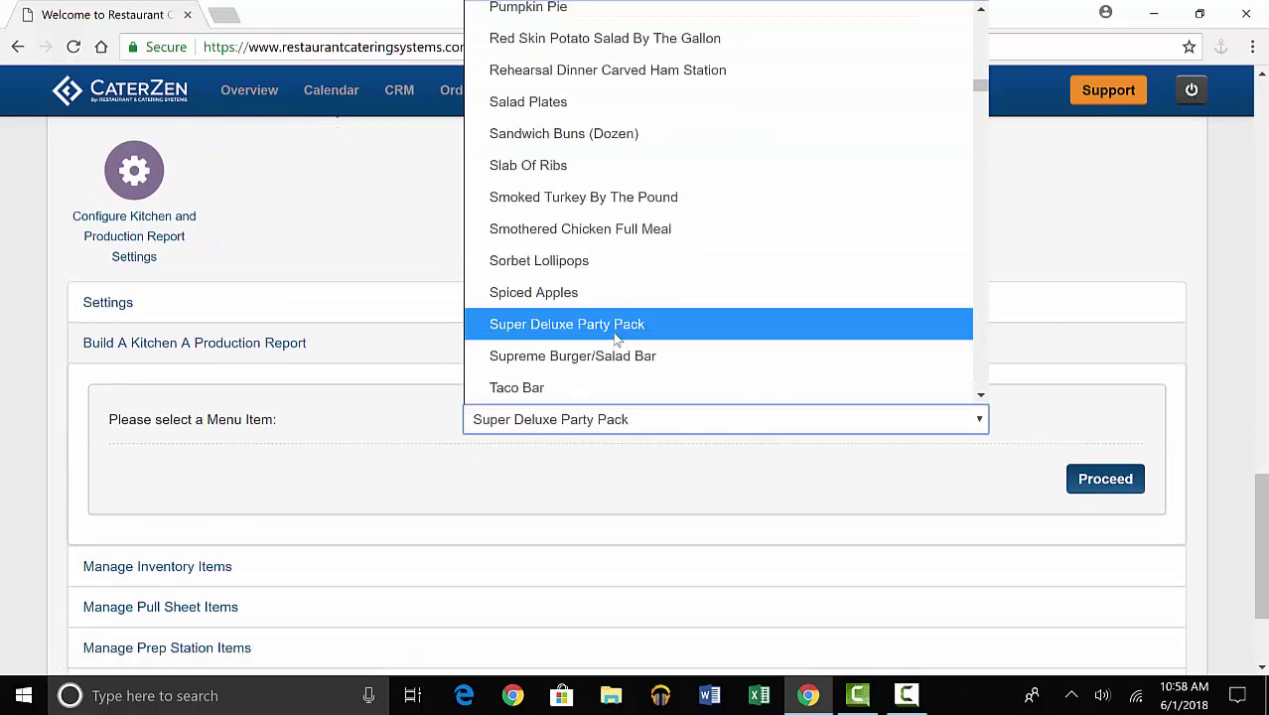
click(614, 334)
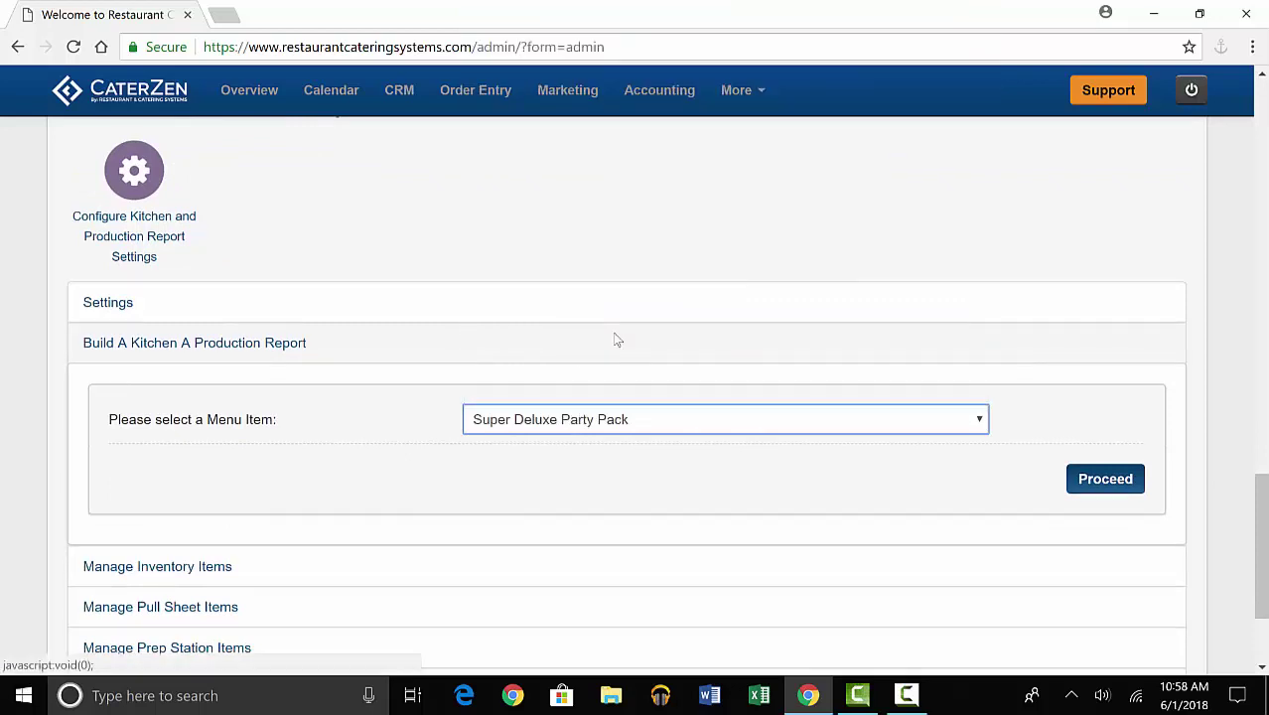
click(1106, 480)
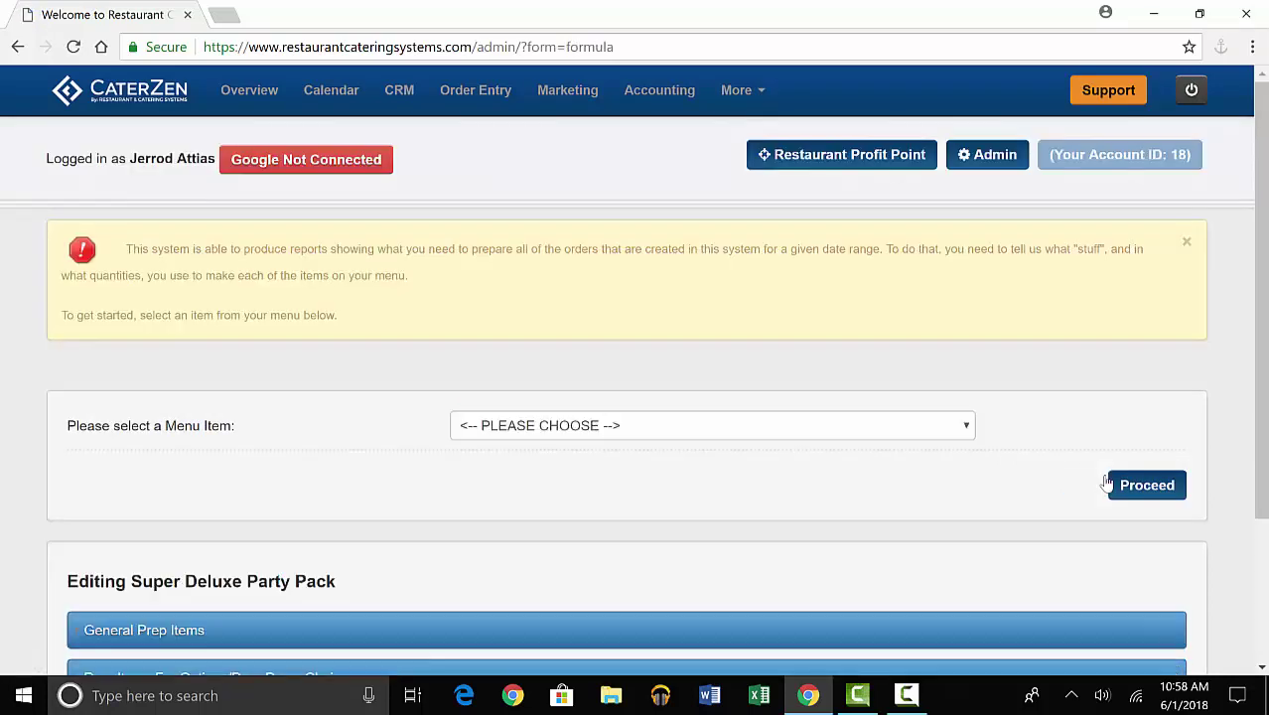
- Expand the General Prep Items section of the Super Deluxe Party Pack to show its formulas
scroll(910, 483, down, 3)
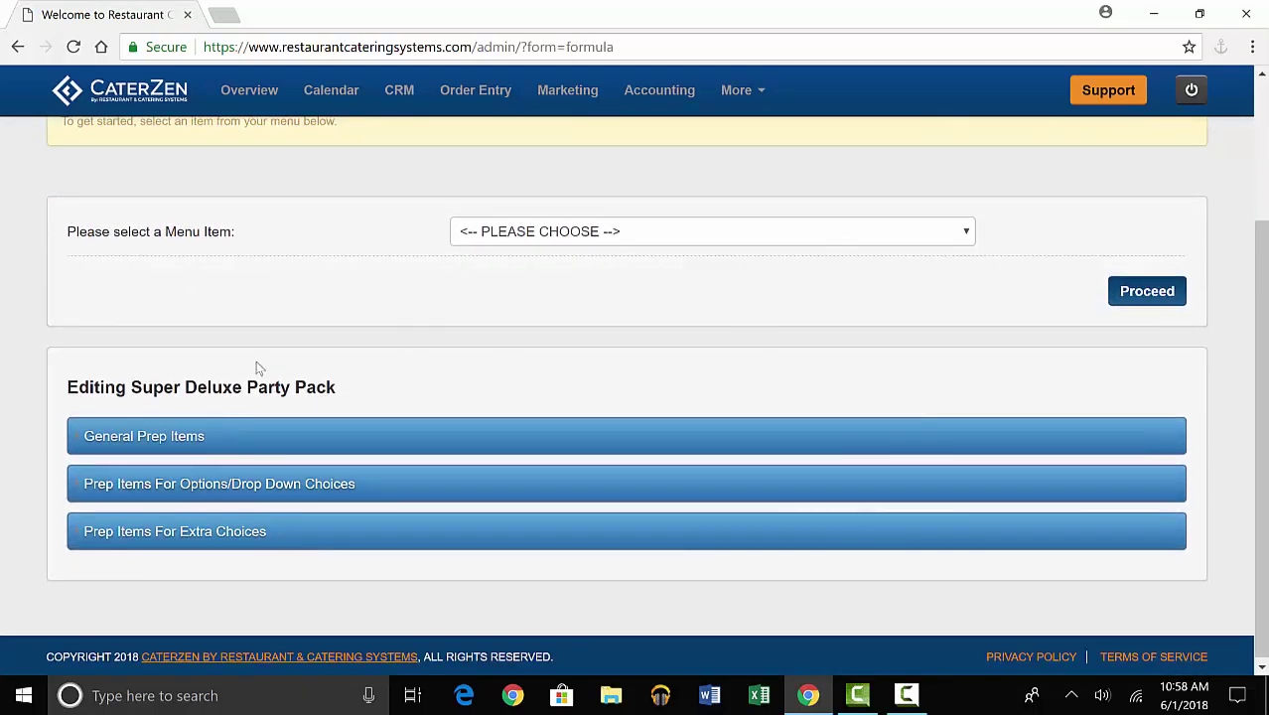
click(151, 432)
click(127, 442)
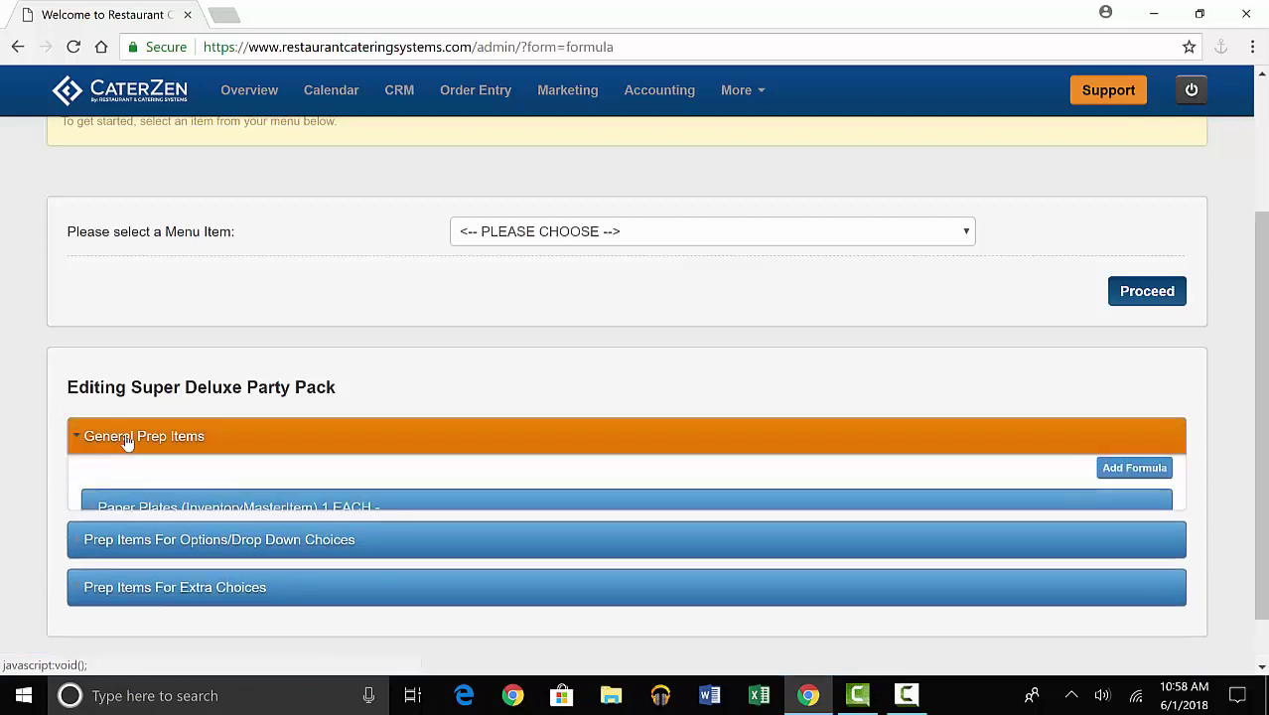
scroll(129, 437, down, 2)
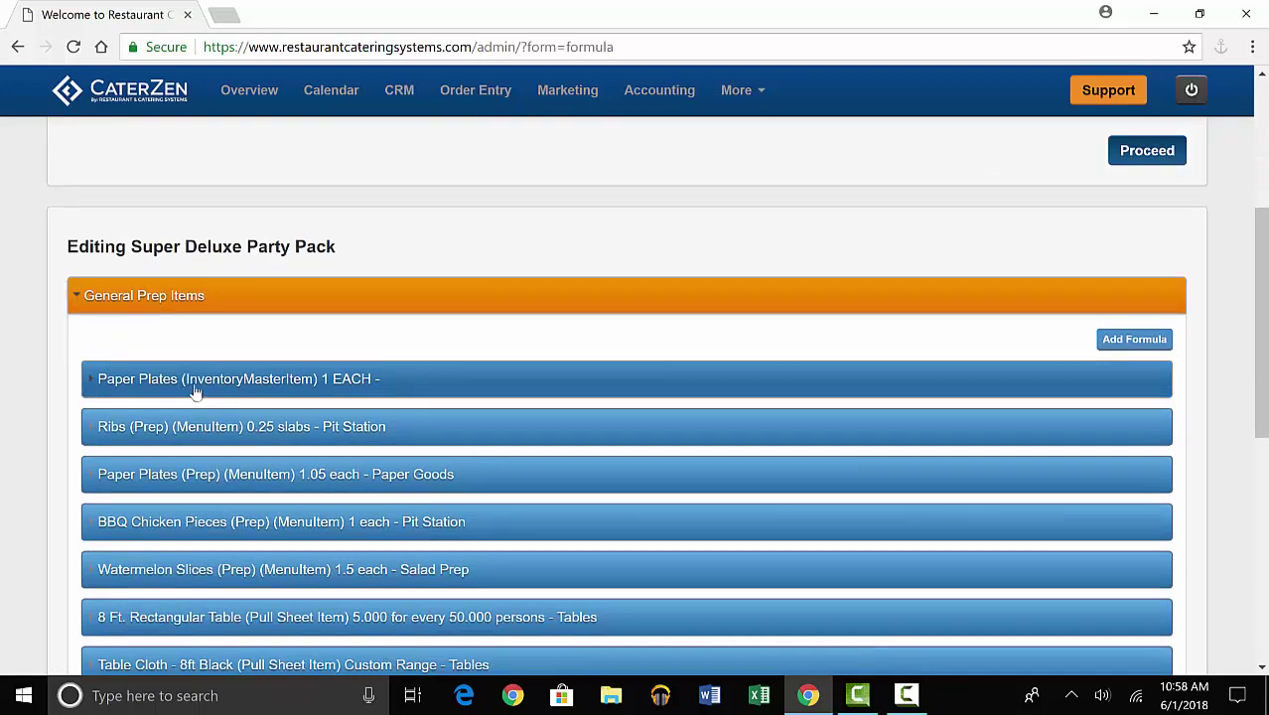
- Examine the blank Add Formula form for General Prep Items, including its item list and new prep item version, and close it unsaved
click(1125, 341)
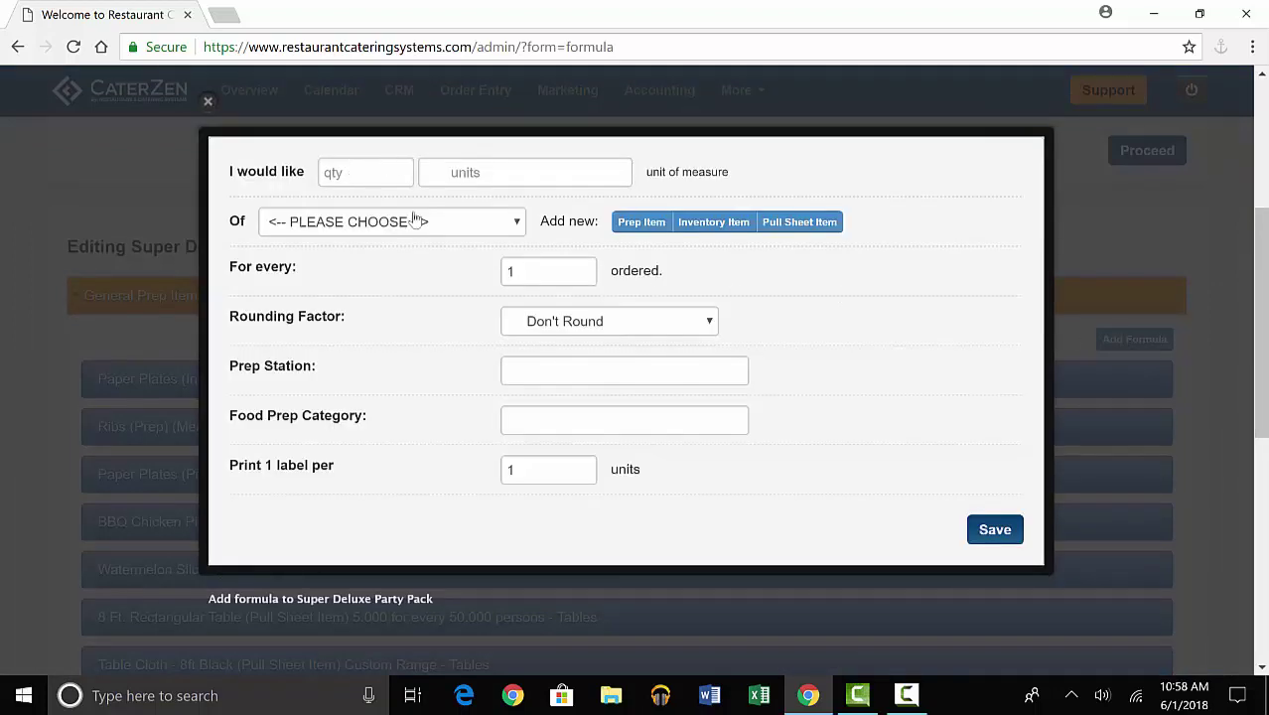
click(363, 228)
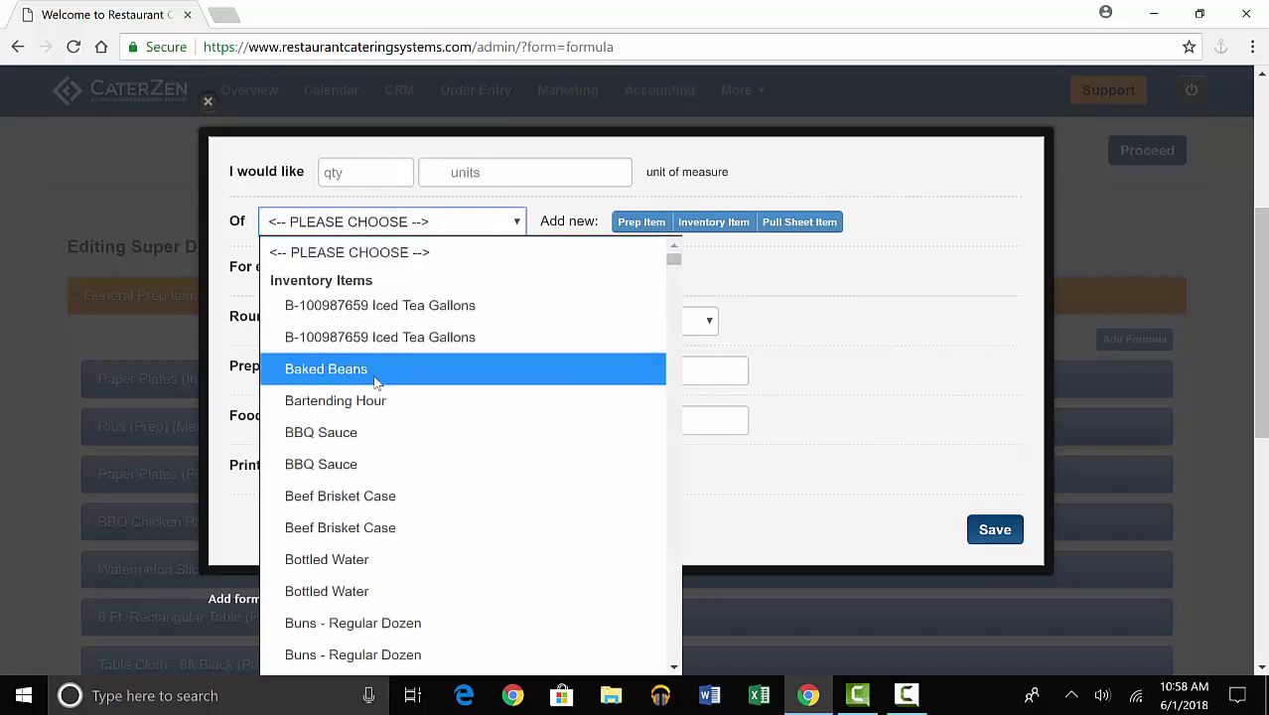
click(765, 285)
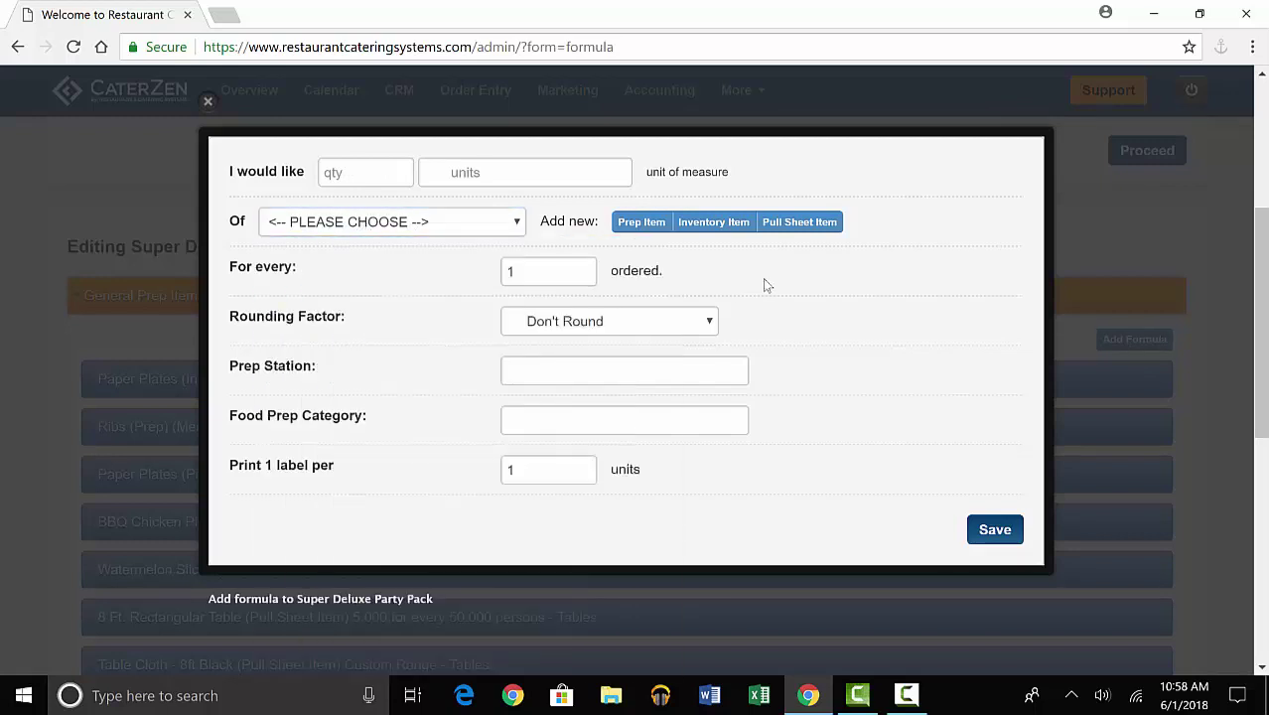
click(642, 224)
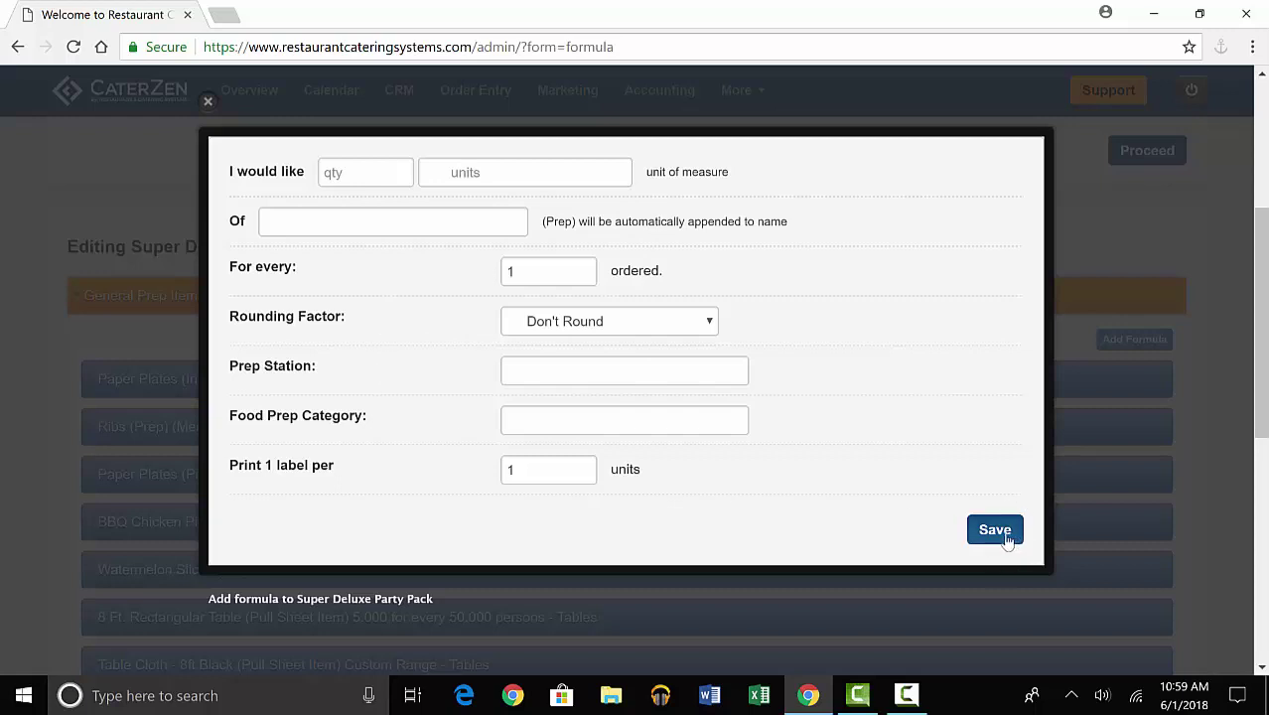
click(209, 102)
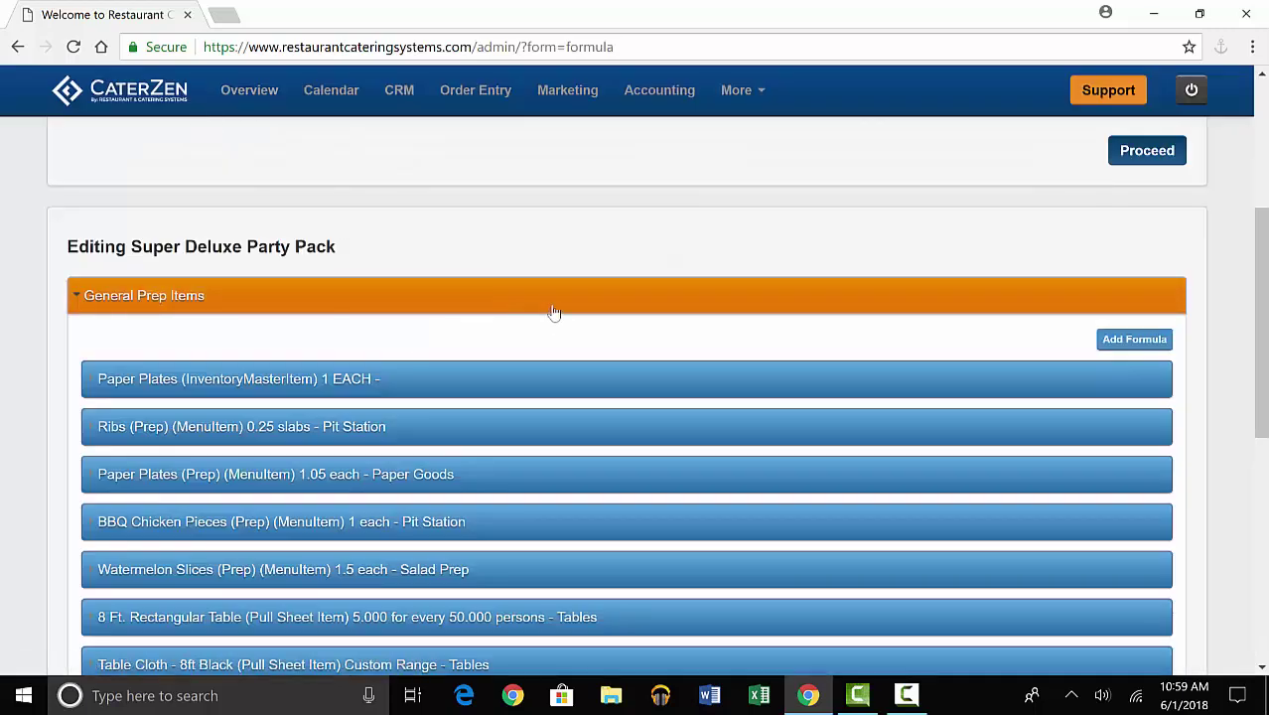
- Open the Paper Plates inventory item formula for editing and save it
click(473, 383)
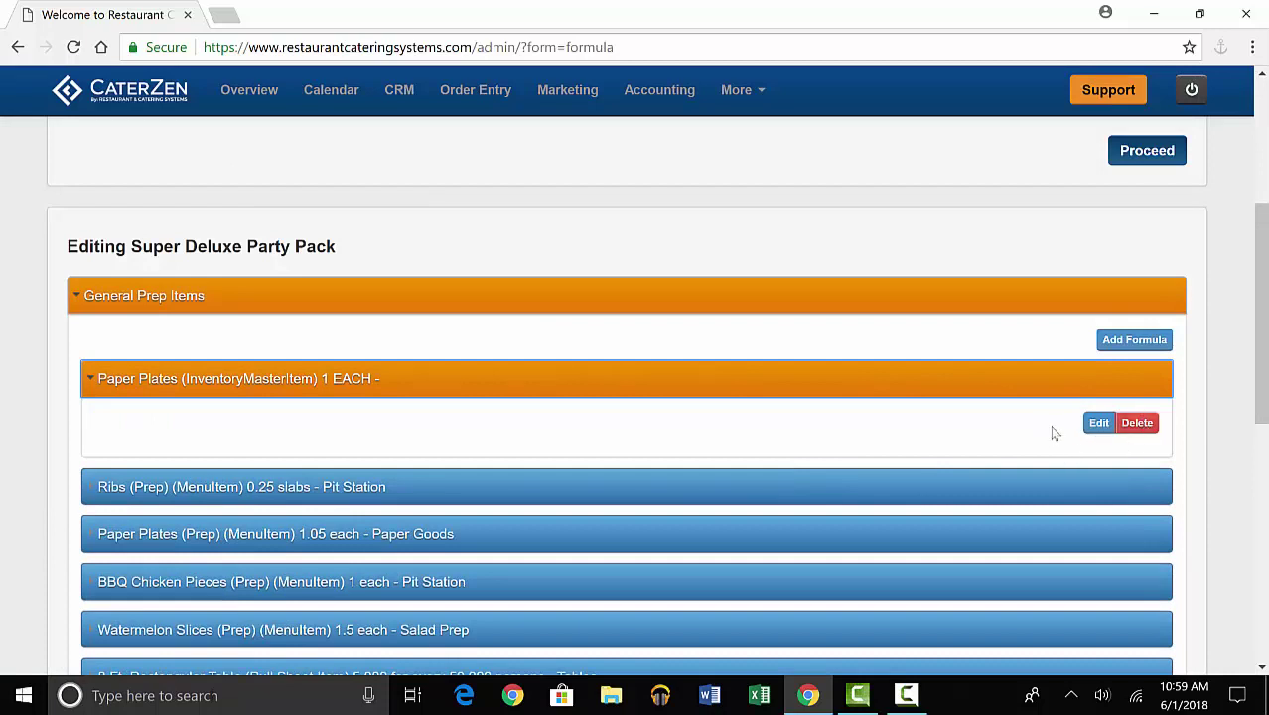
click(1099, 424)
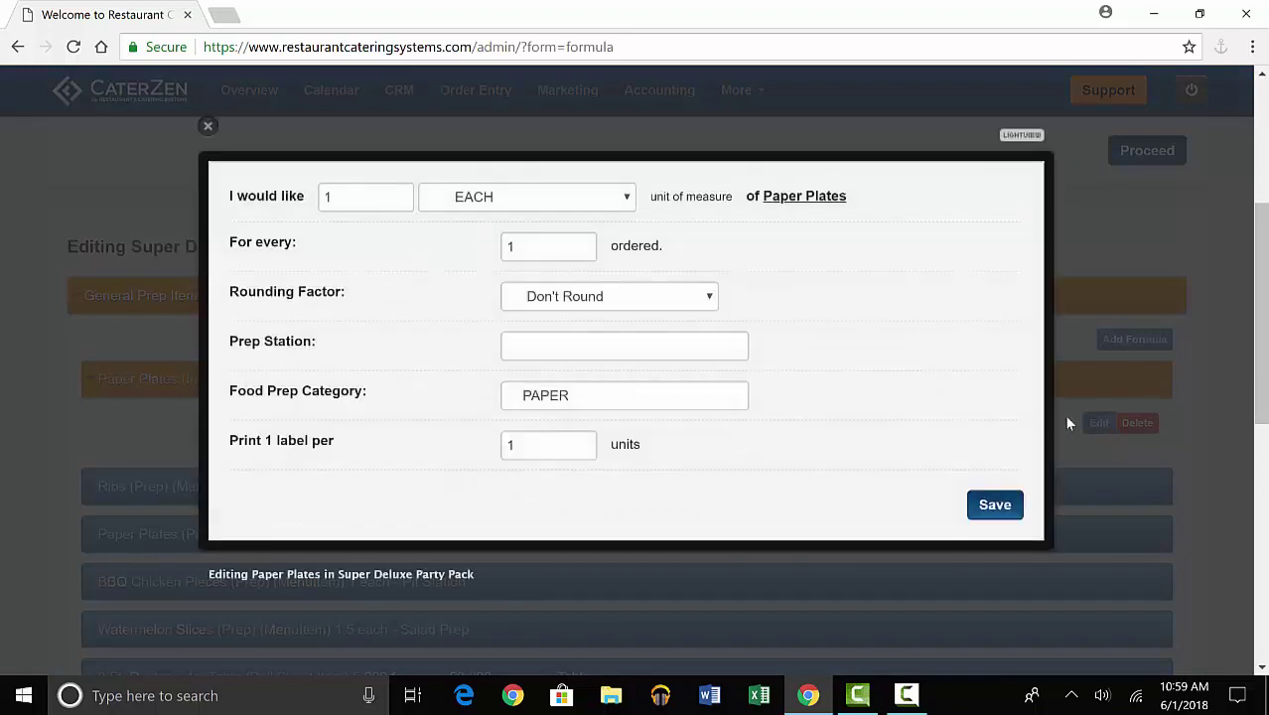
click(993, 504)
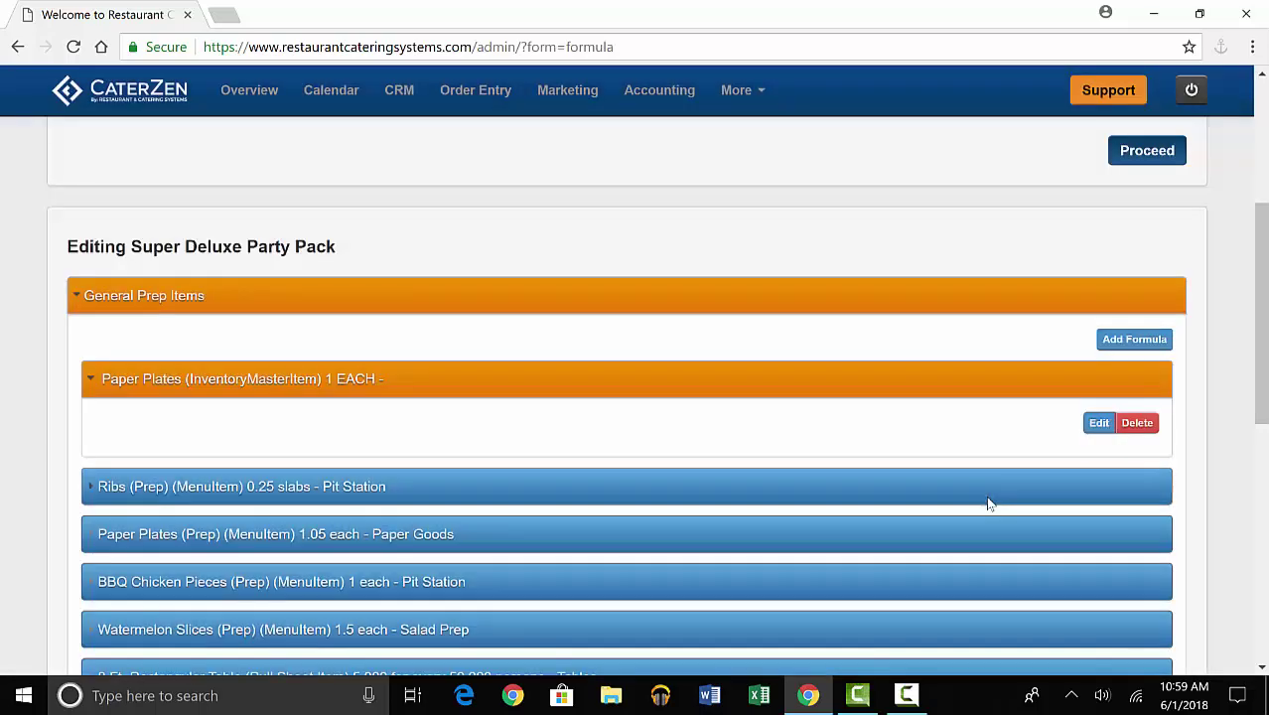
- Collapse General Prep Items and expand Meat Choice within Prep Items For Options/Drop Down Choices
scroll(179, 288, down, 1)
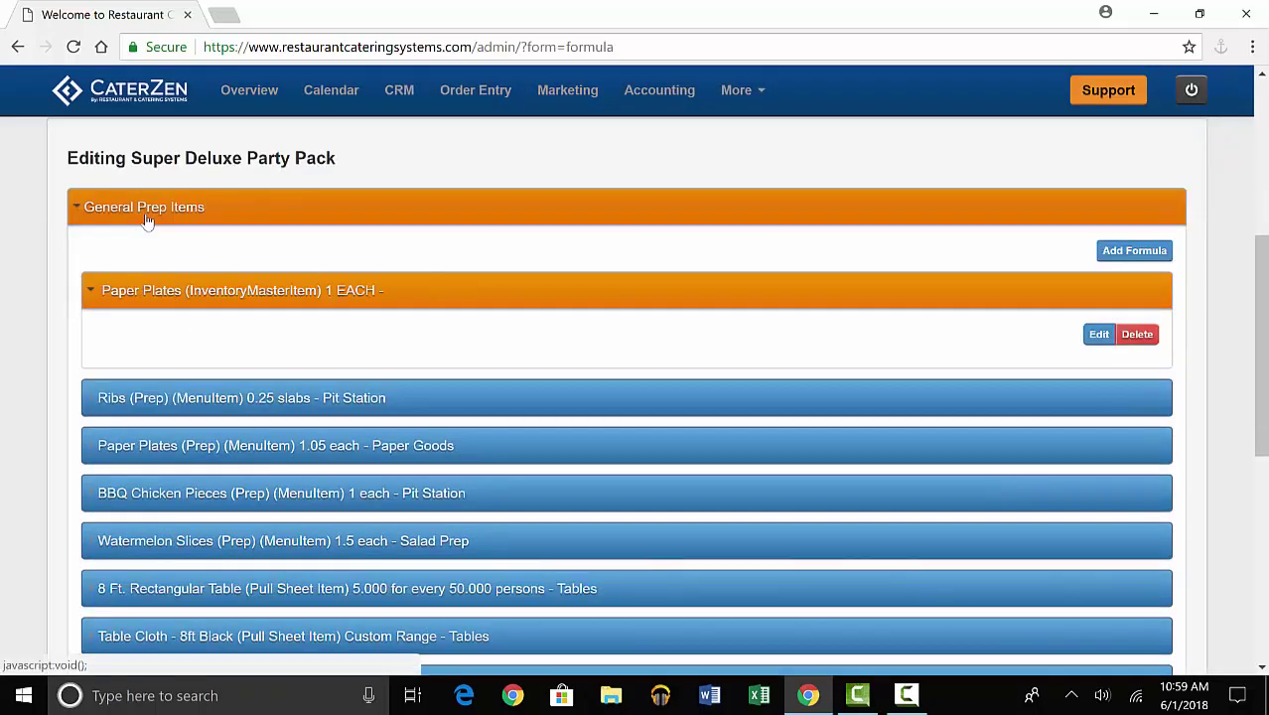
click(147, 220)
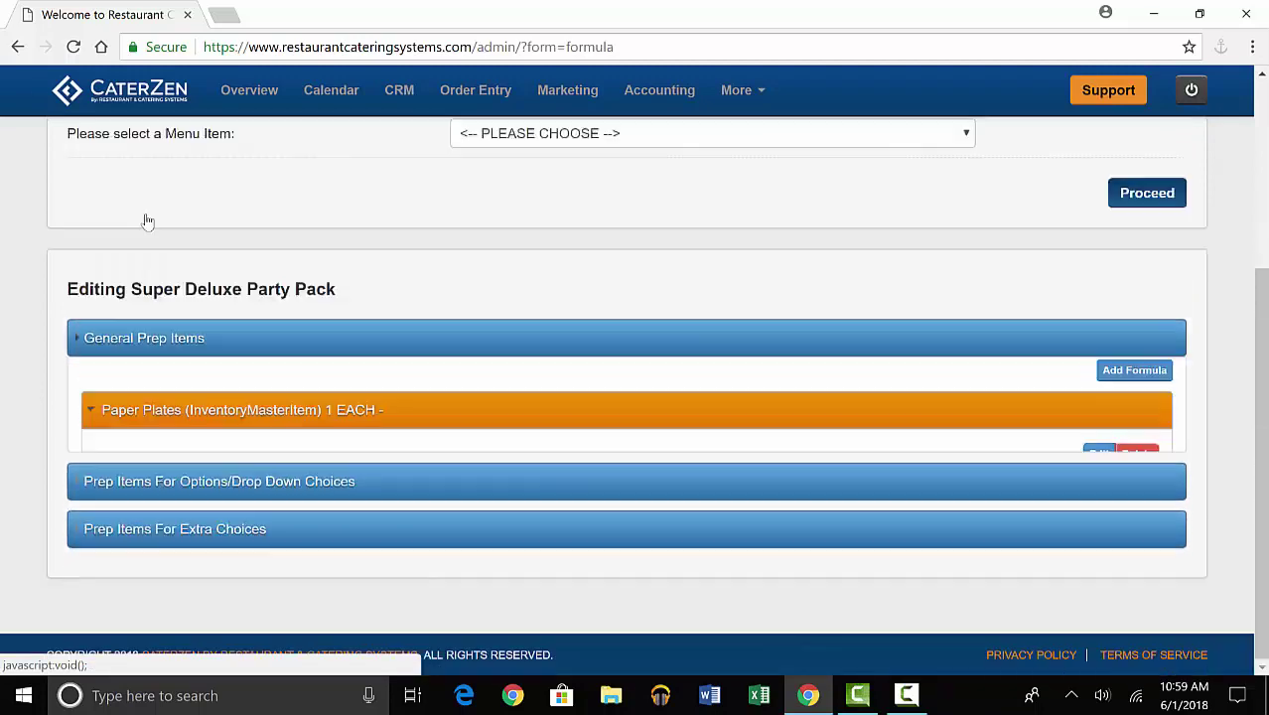
click(170, 482)
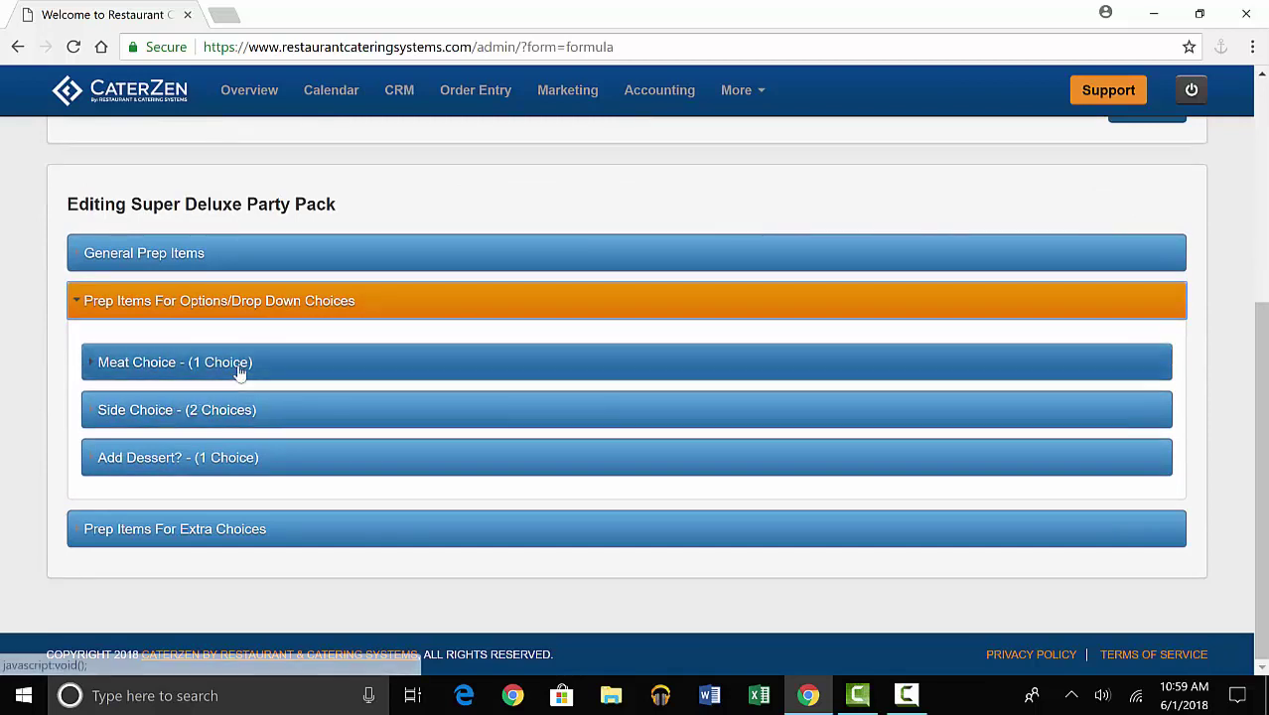
click(238, 367)
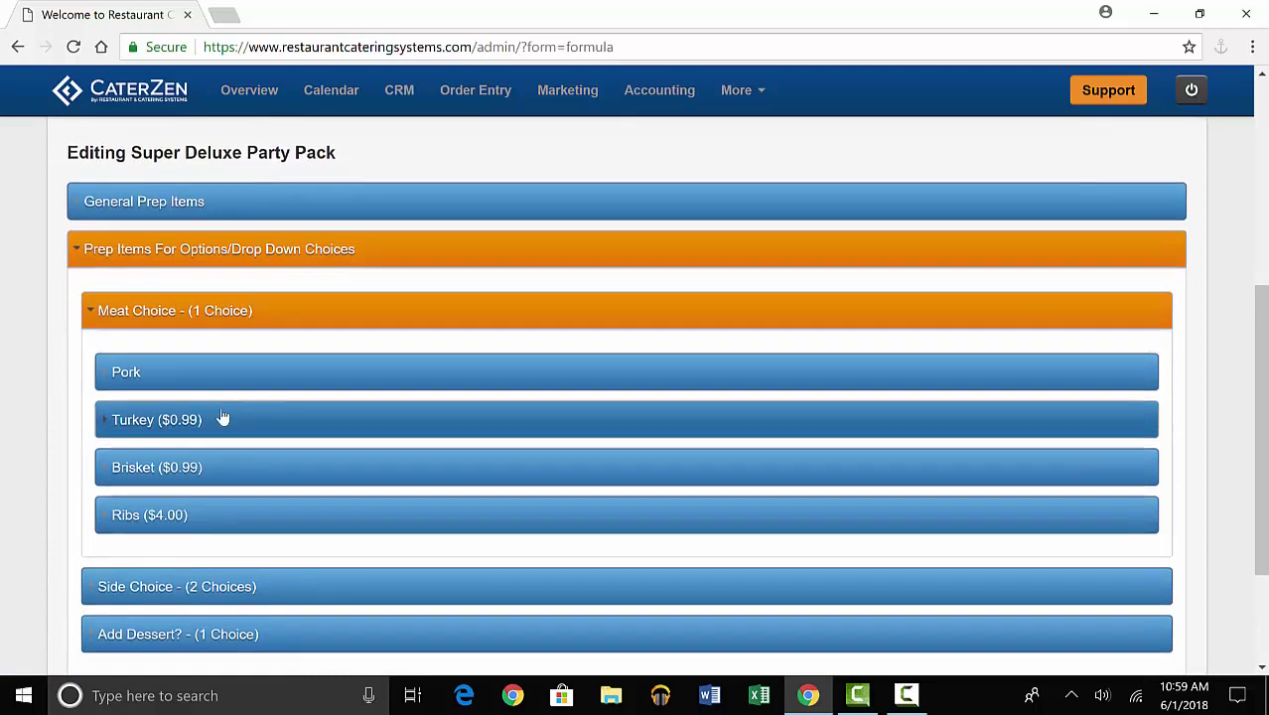
scroll(199, 397, down, 1)
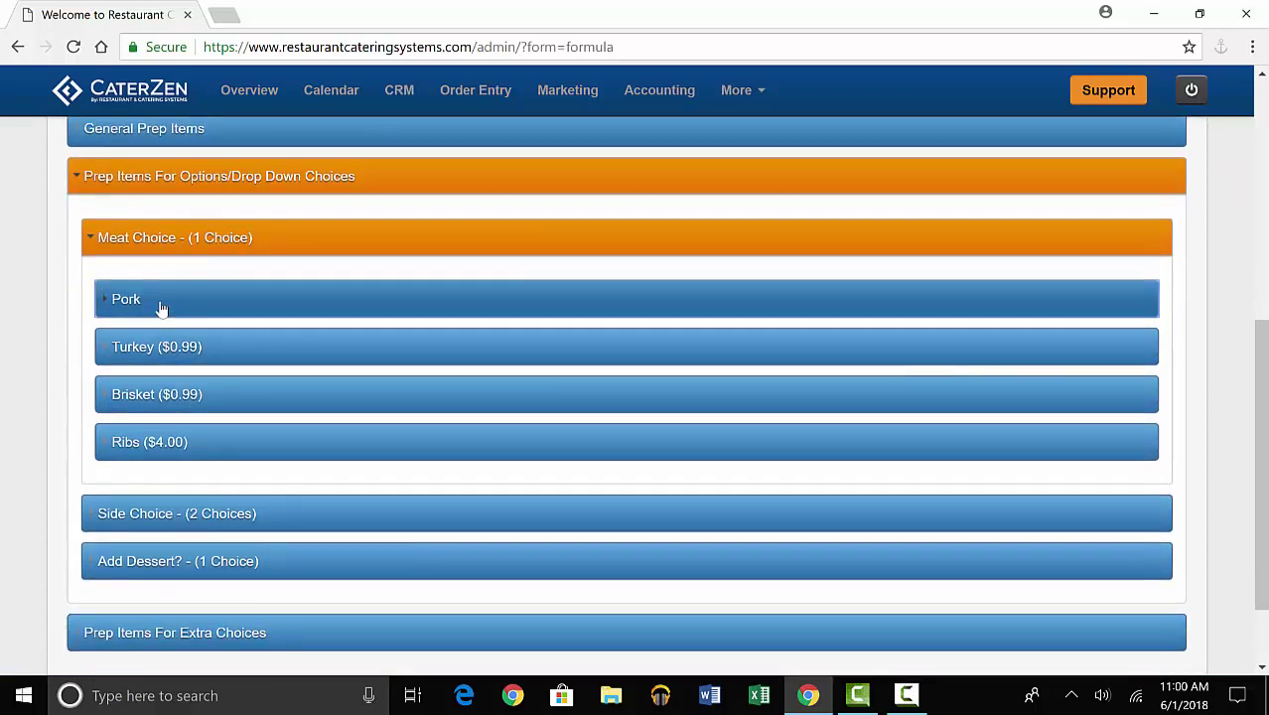
- Open the Pulled Pork (Prep) formula of the Pork meat option for editing and save it
click(161, 309)
click(200, 415)
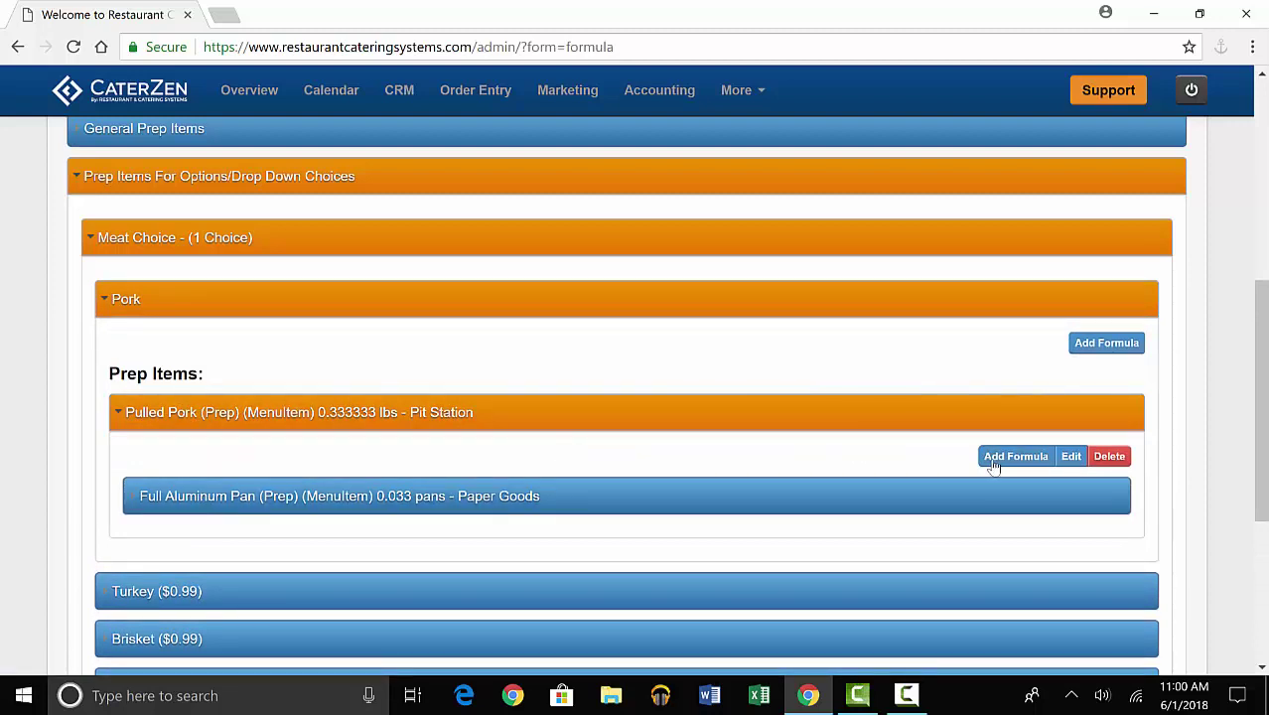
click(1068, 458)
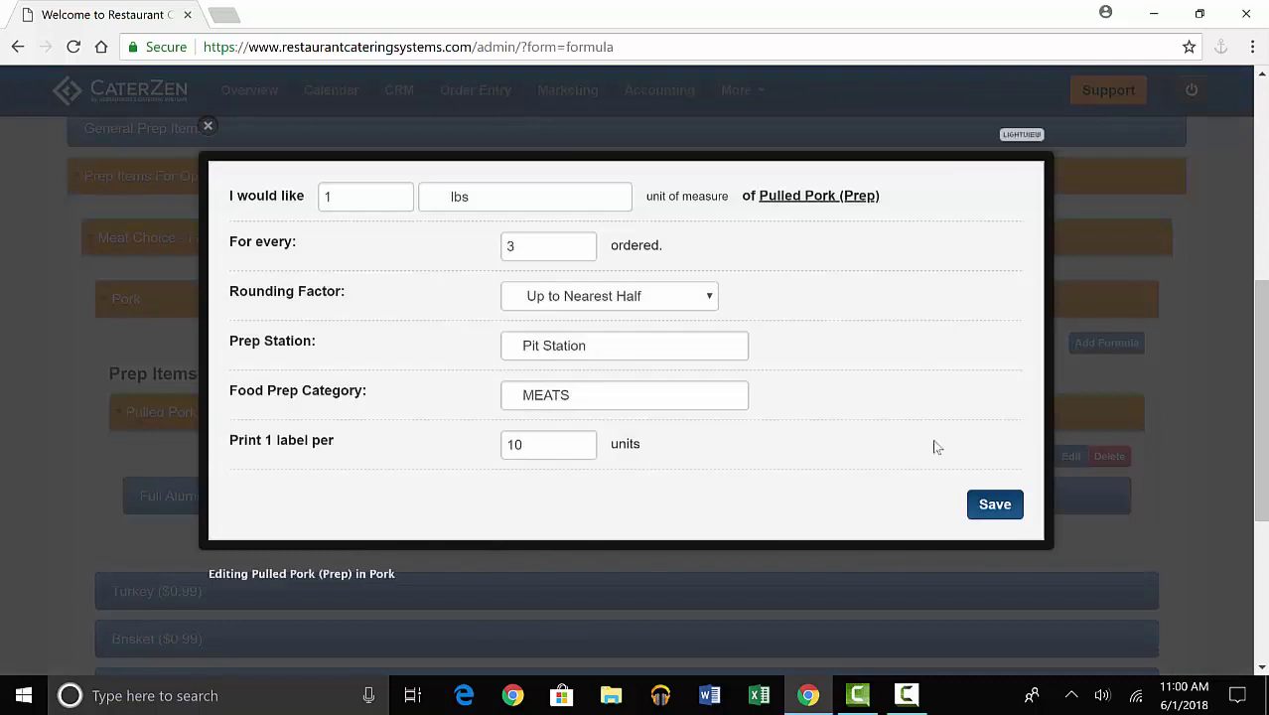
click(977, 505)
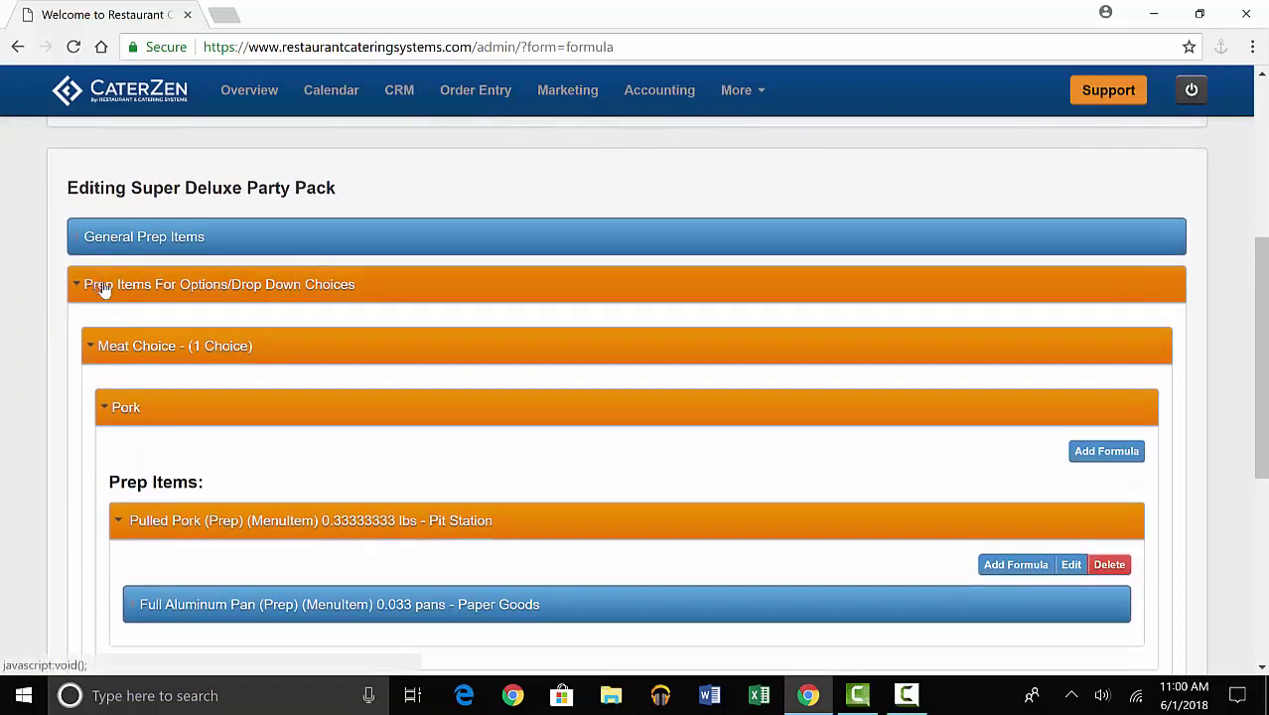
- Collapse Meat Choice and expand the Cole Slaw option within Side Choice
click(128, 343)
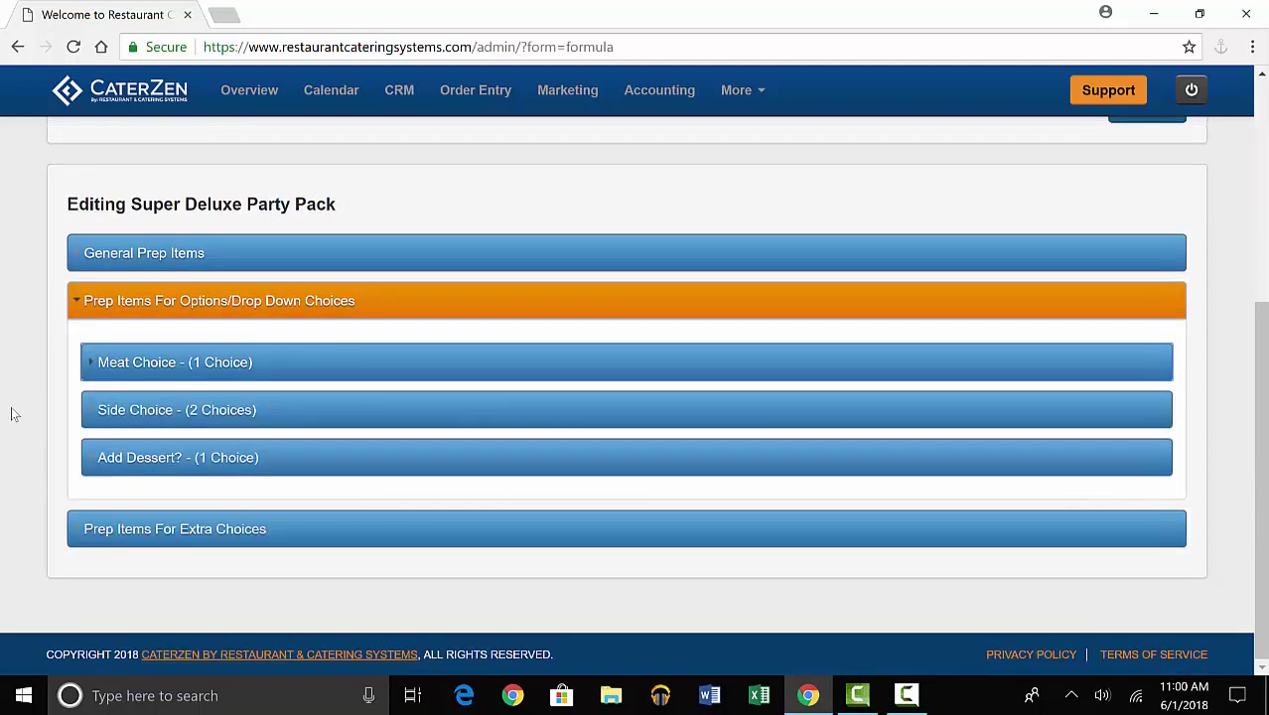
click(127, 414)
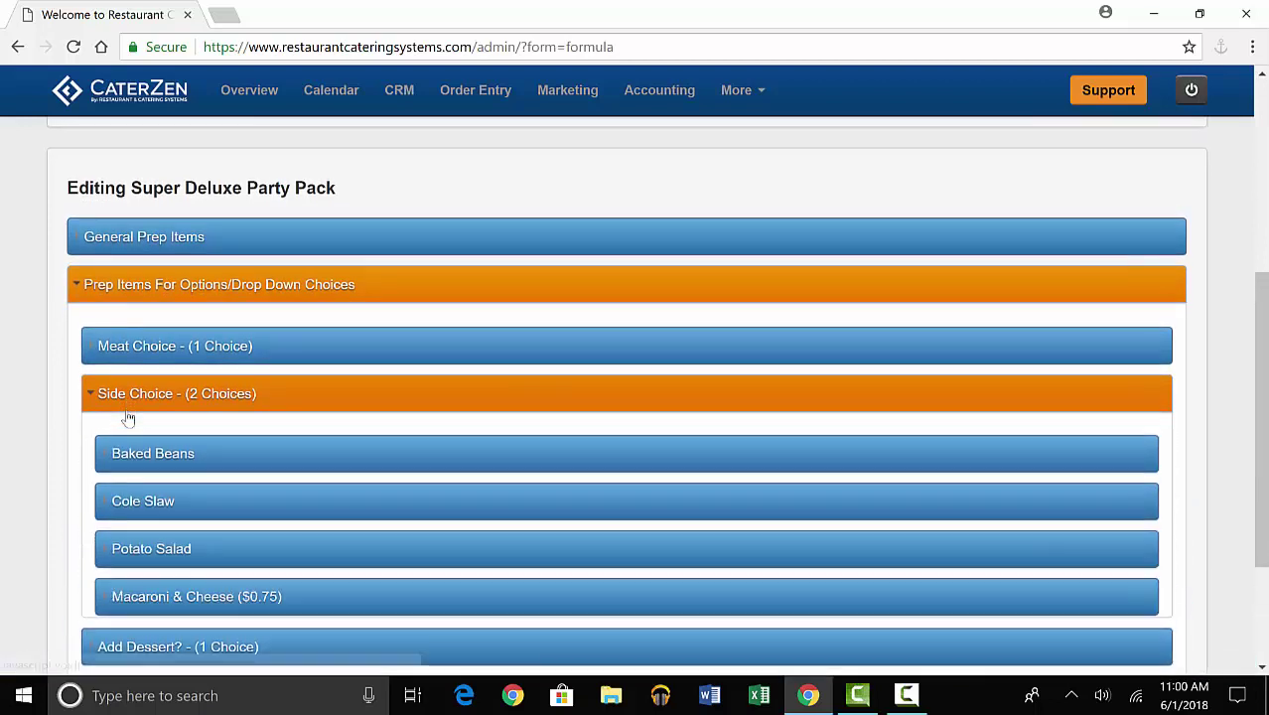
click(144, 504)
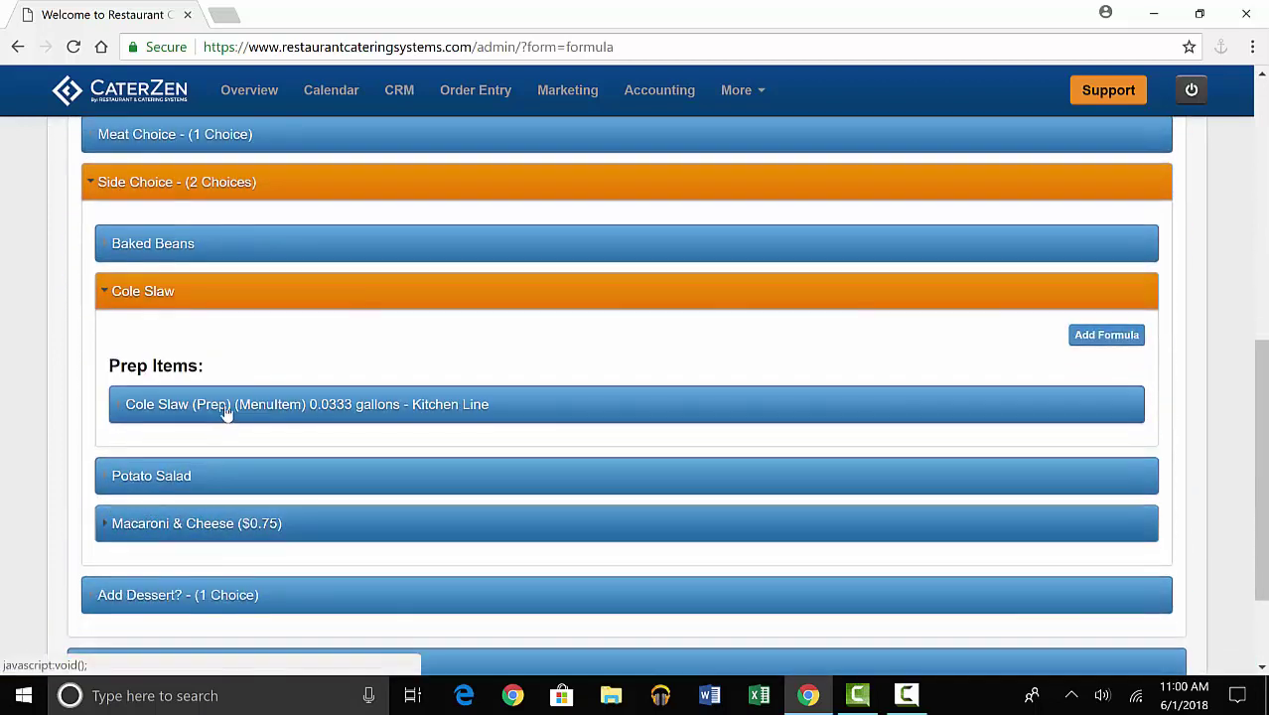
- View the Cole Slaw Dressing formula within Cole Slaw (Prep) and that prep item's blank new-formula form, closing each without saving
click(230, 408)
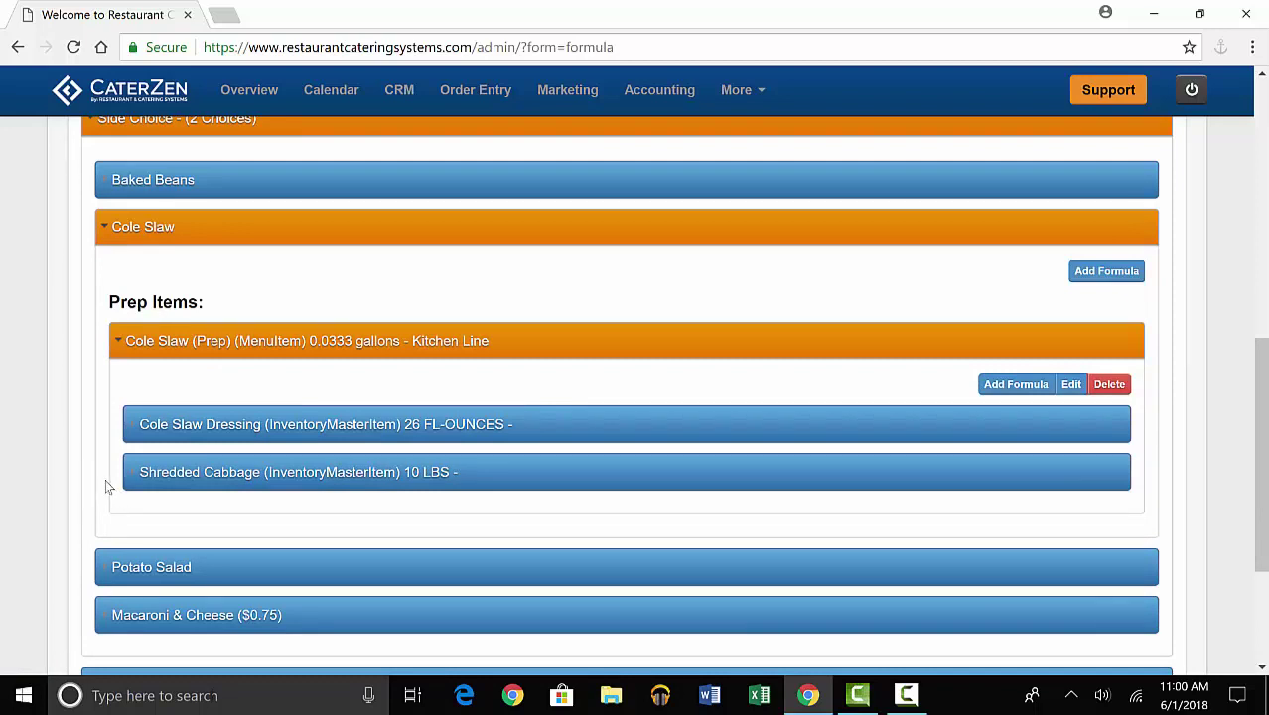
click(237, 435)
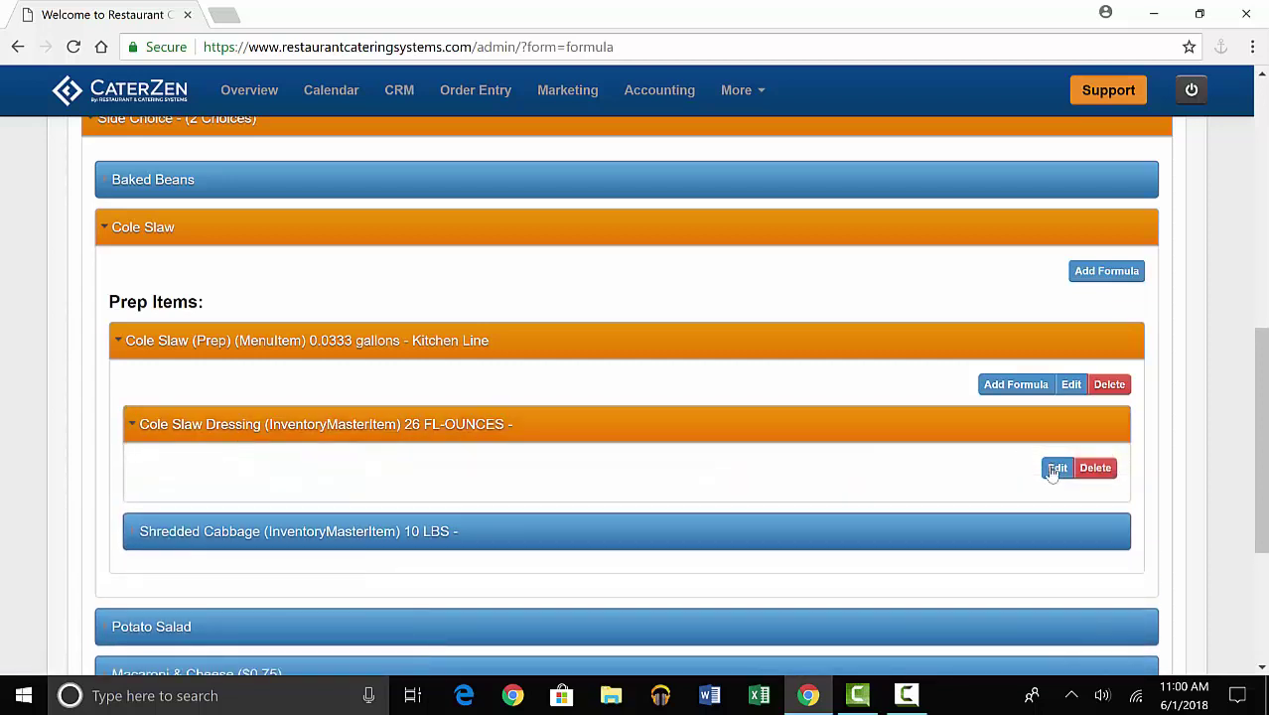
click(1055, 466)
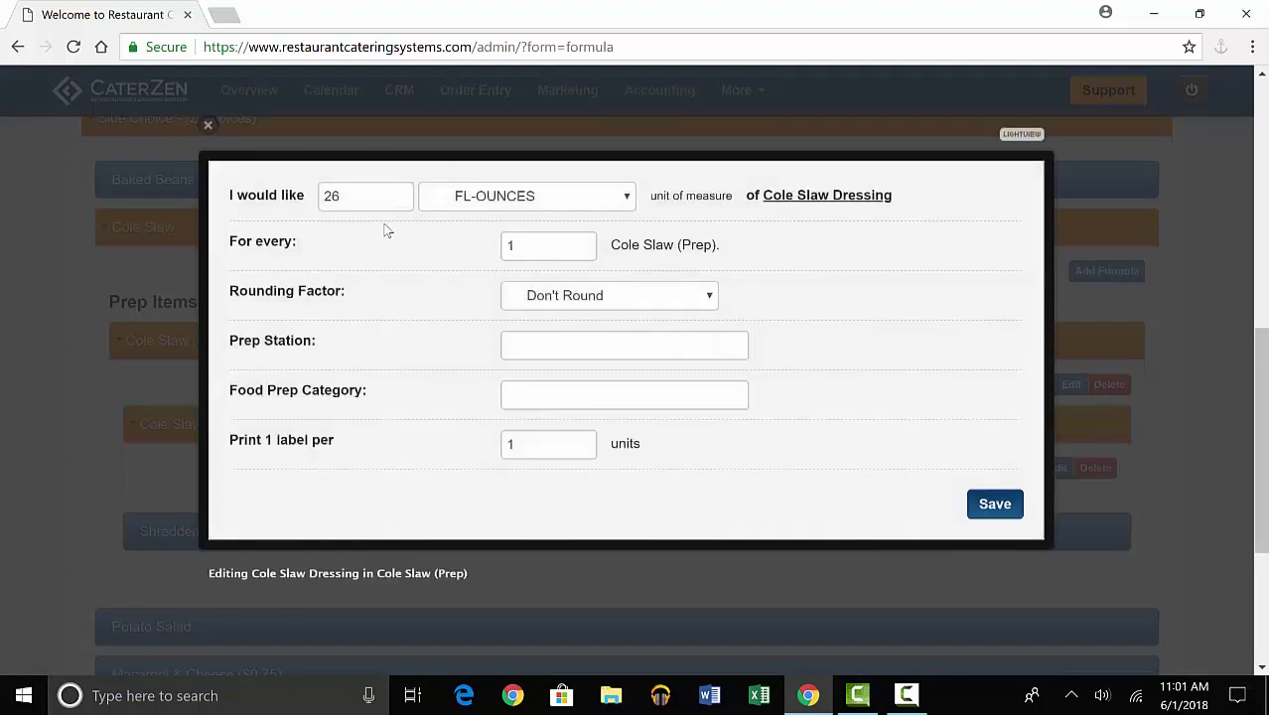
key(Escape)
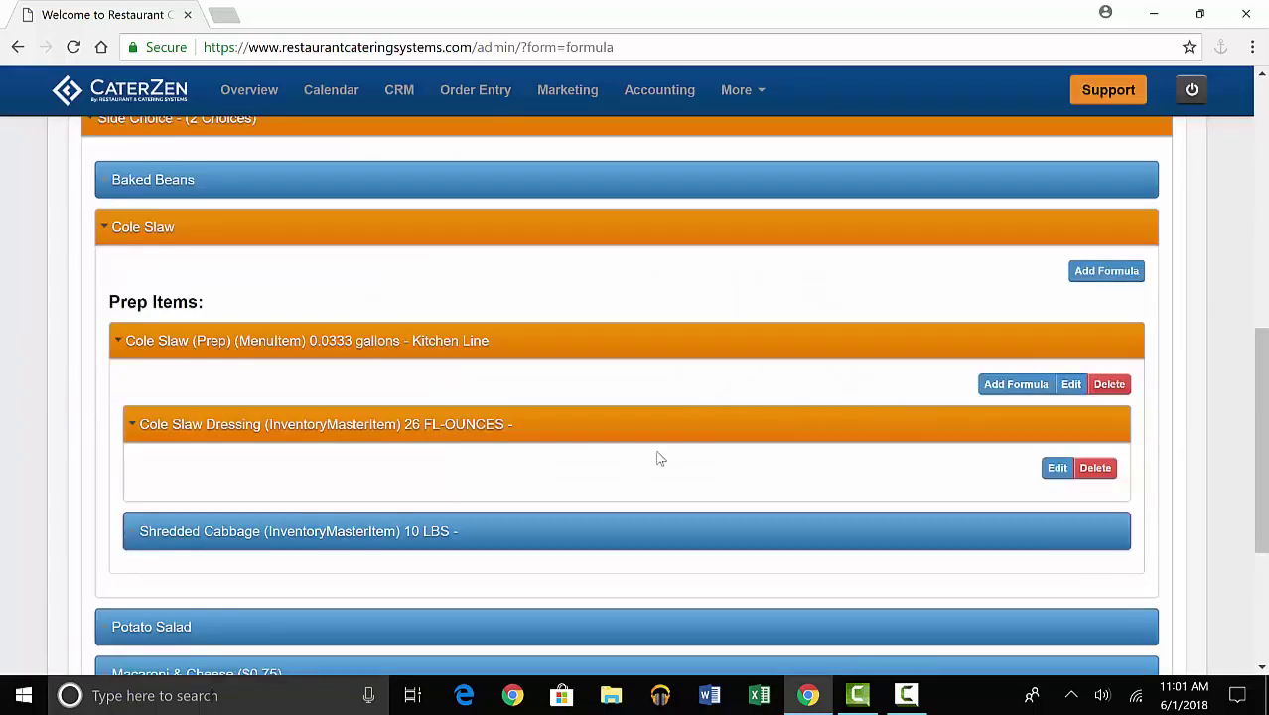
click(1001, 386)
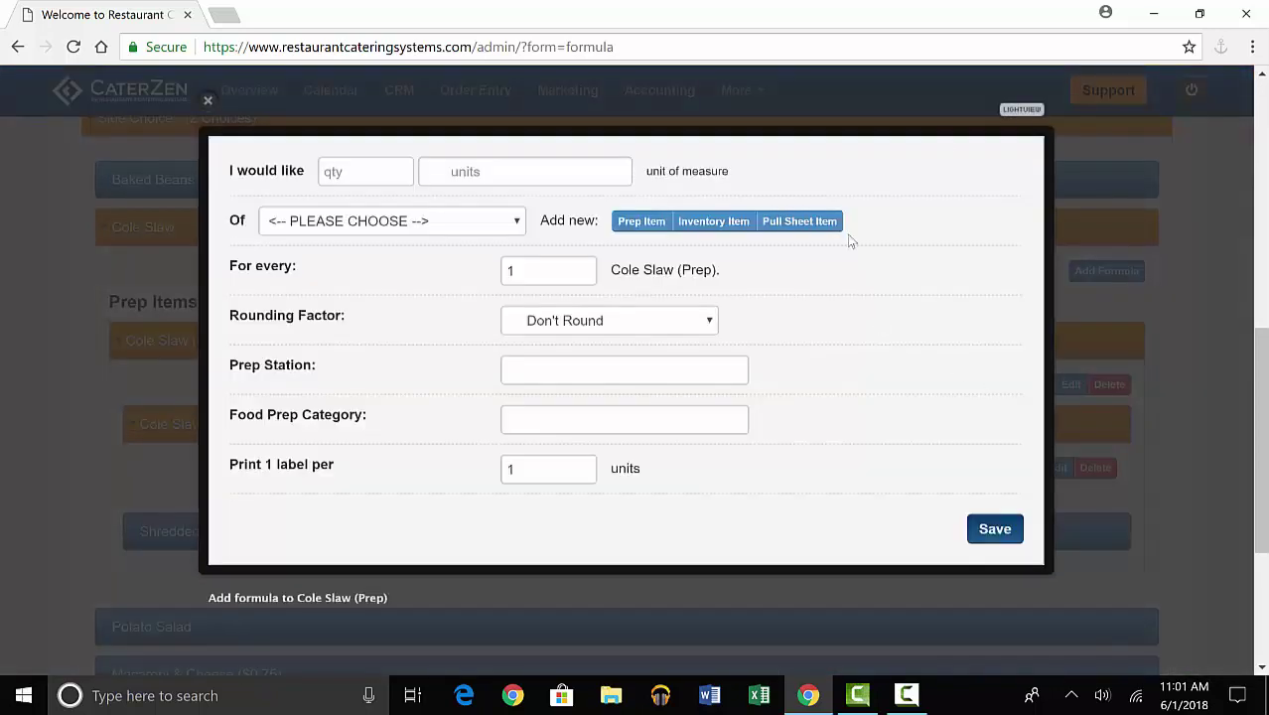
click(204, 102)
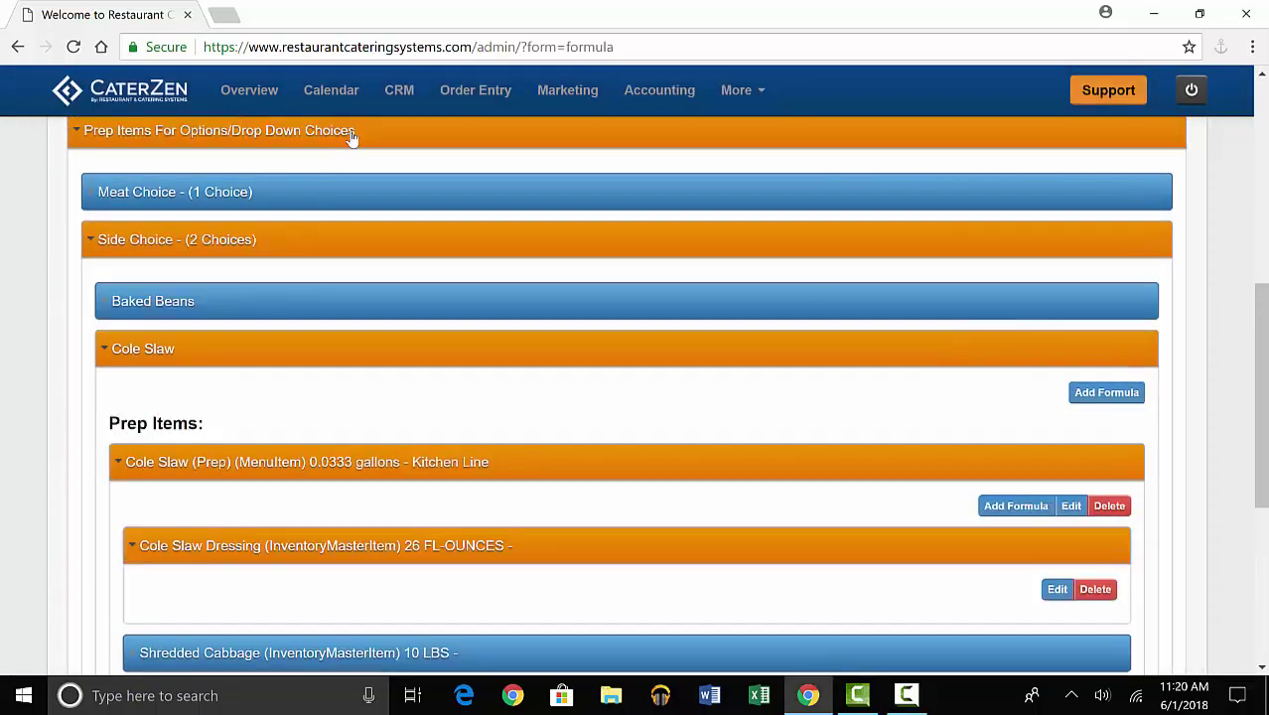
- Collapse Prep Items For Options/Drop Down Choices and expand the Sandwich Buns (Dozen) prep item of the Buns extra choice
click(350, 133)
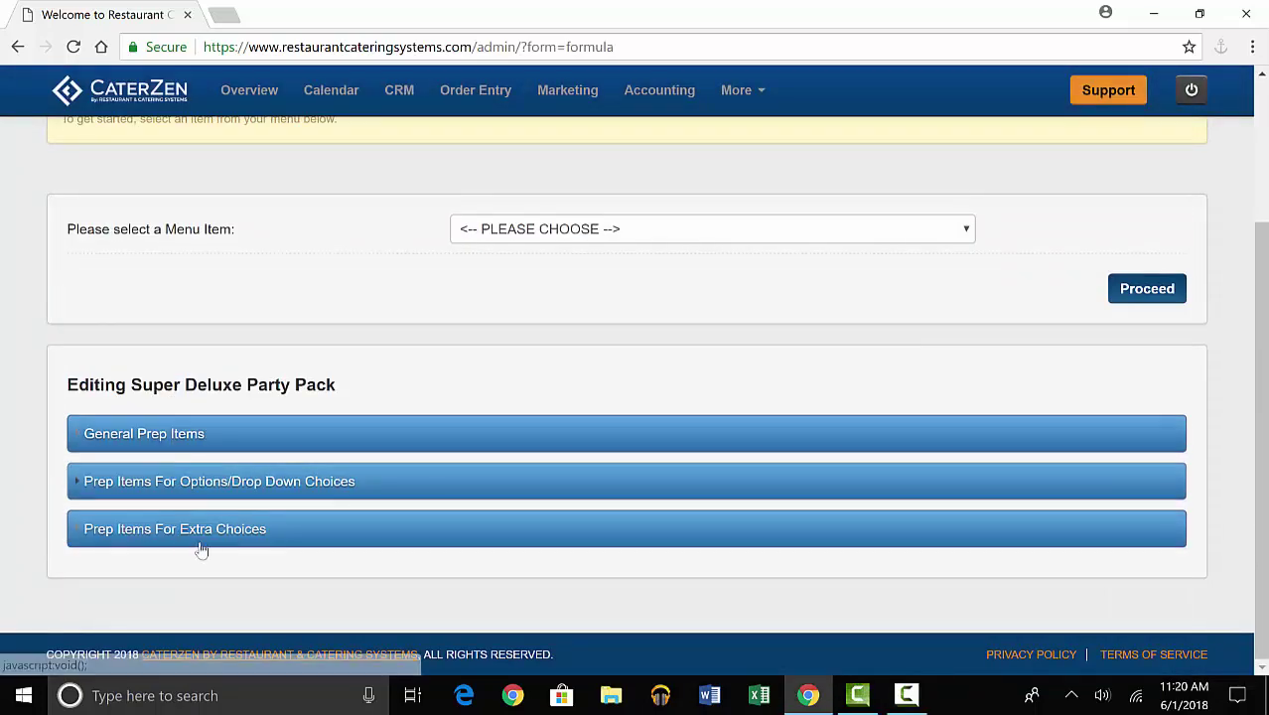
click(220, 529)
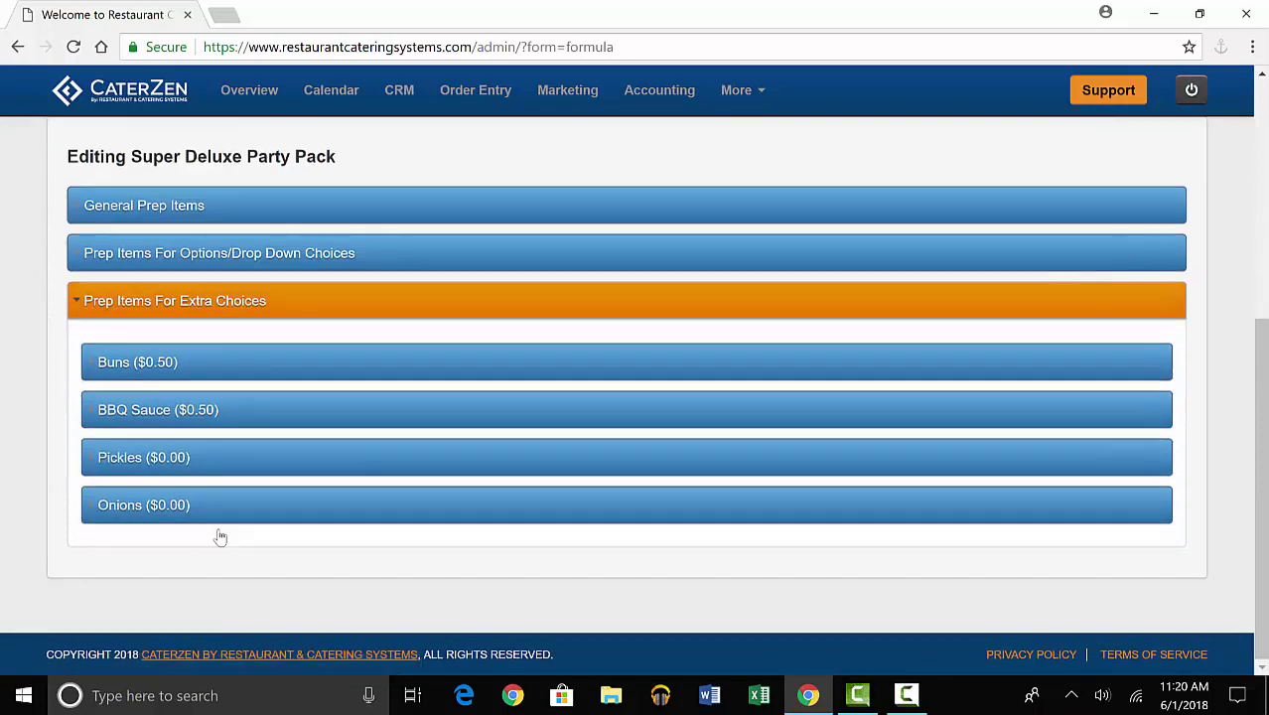
click(212, 366)
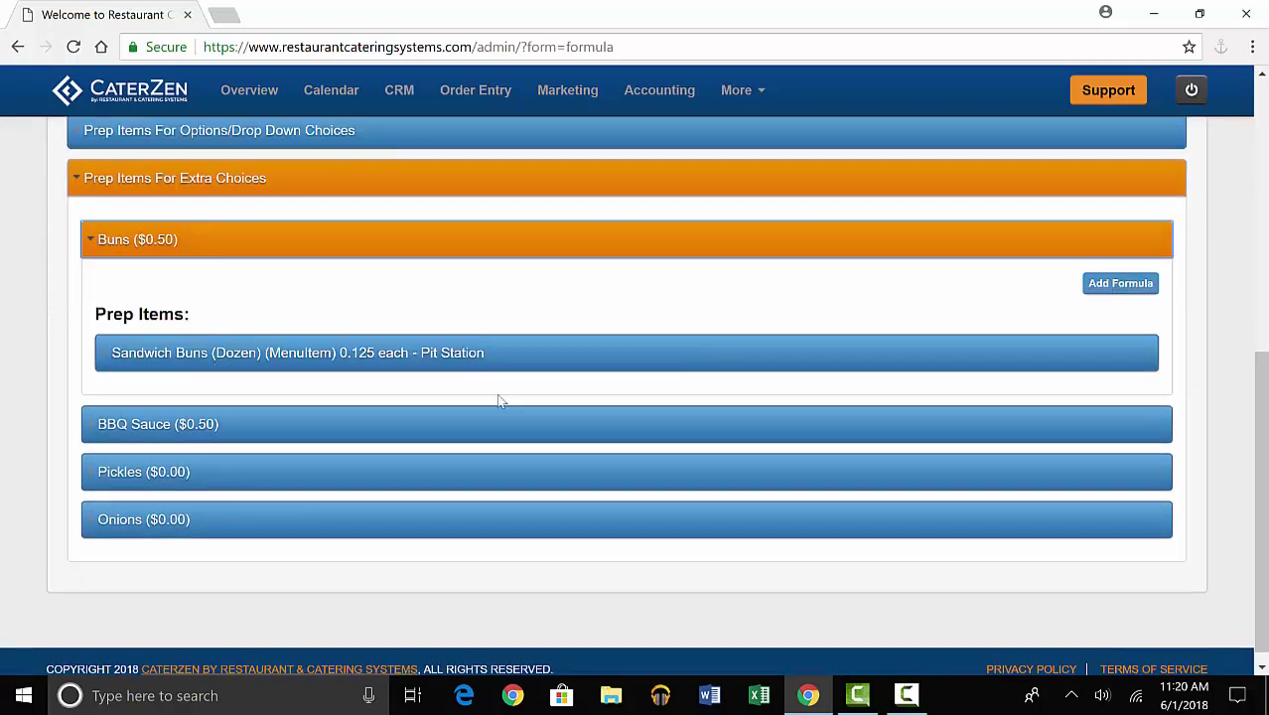
click(451, 363)
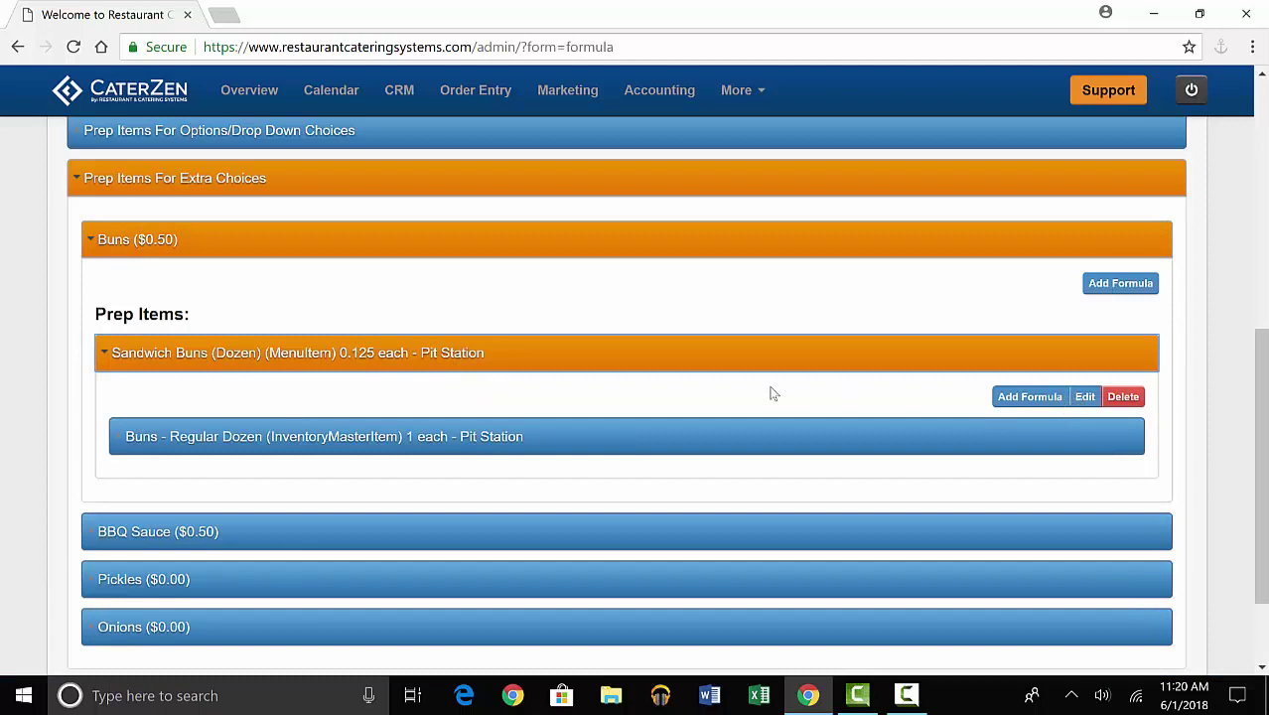